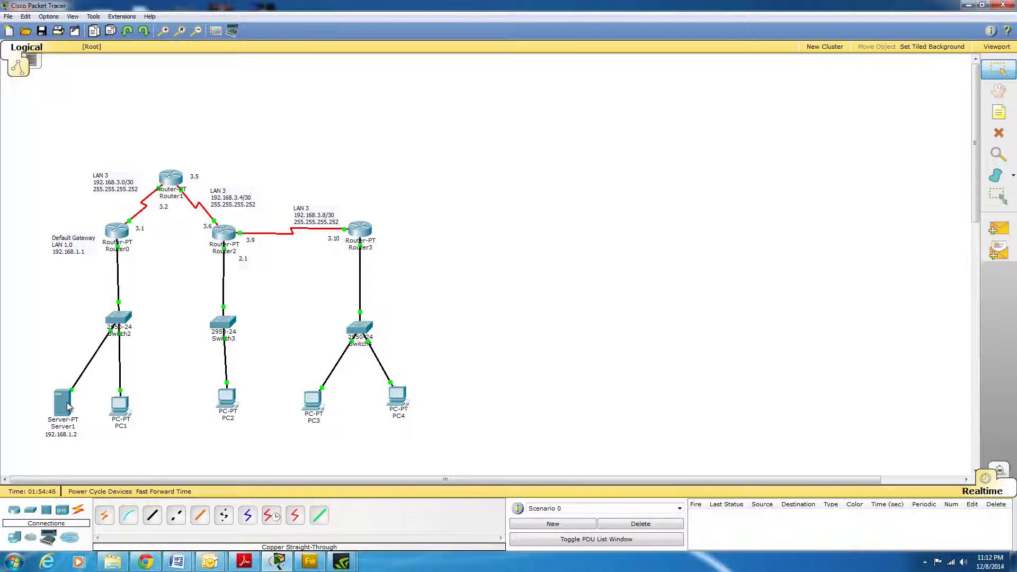
pyautogui.moveTo(68, 406)
pyautogui.moveTo(122, 234)
pyautogui.moveTo(170, 179)
pyautogui.moveTo(223, 239)
pyautogui.moveTo(399, 393)
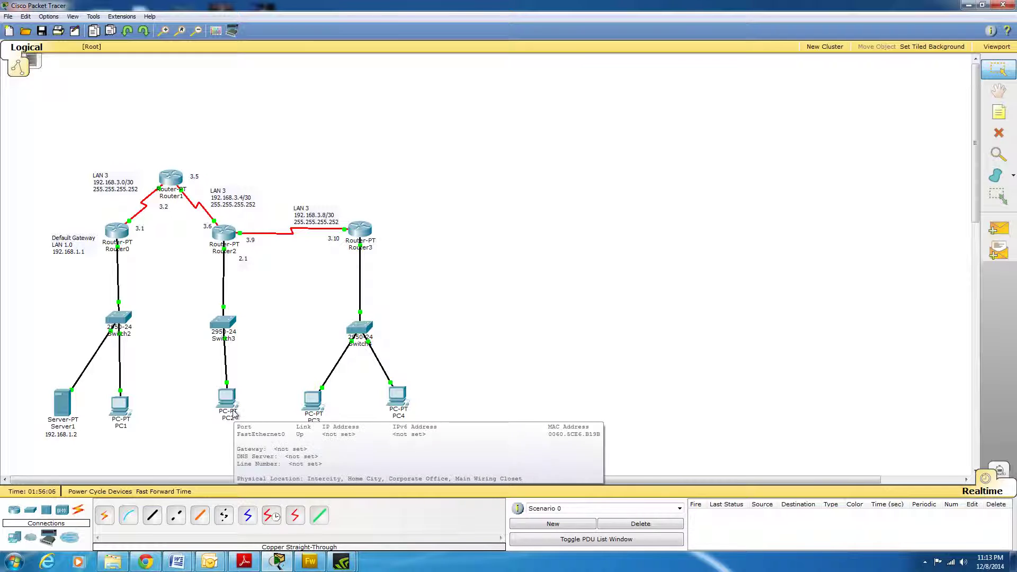
# - Open Router2's command line and enter interface configuration mode for f0/0
pyautogui.doubleClick(221, 237)
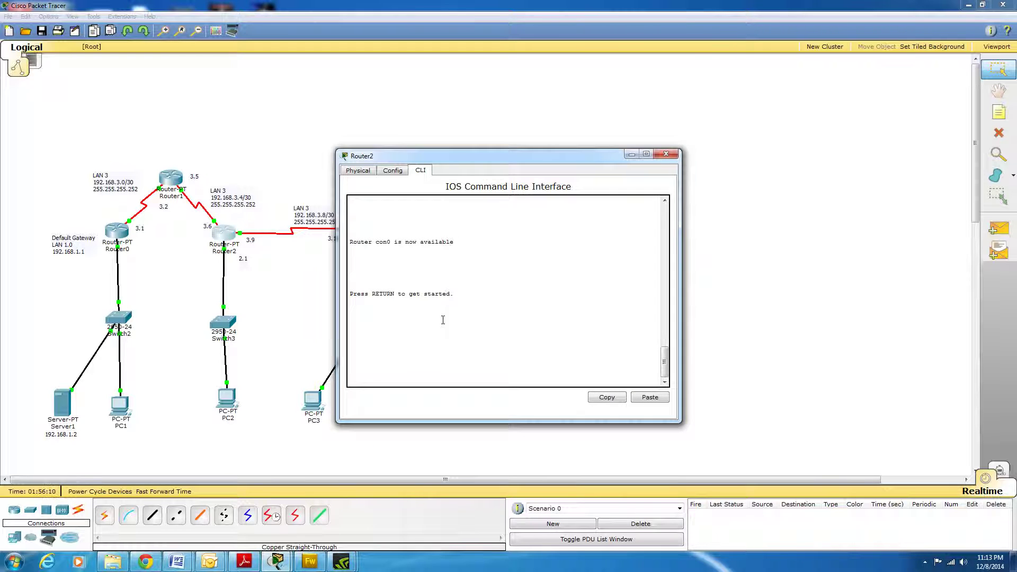
pyautogui.press('Return')
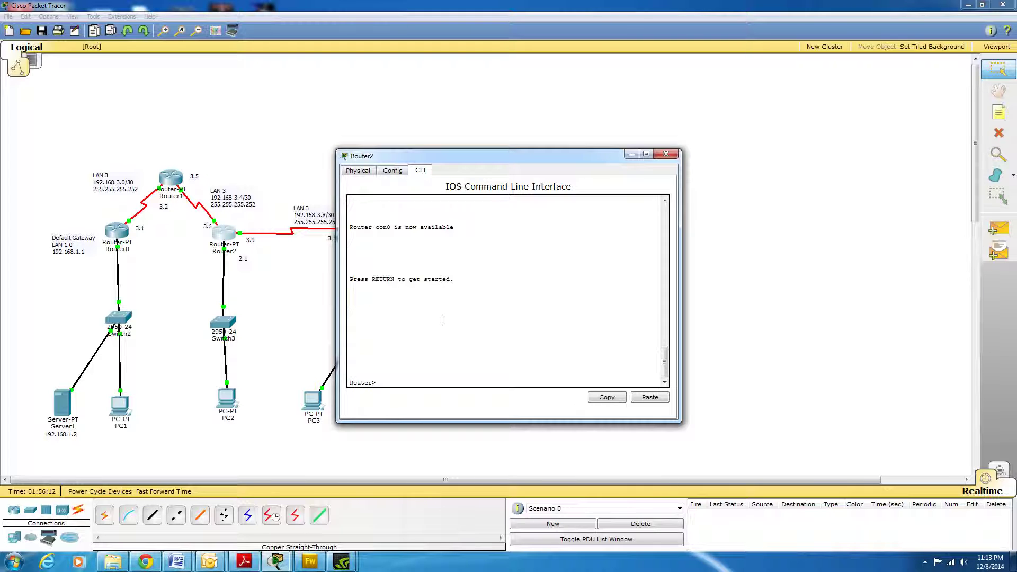
pyautogui.write('en')
pyautogui.press('Return')
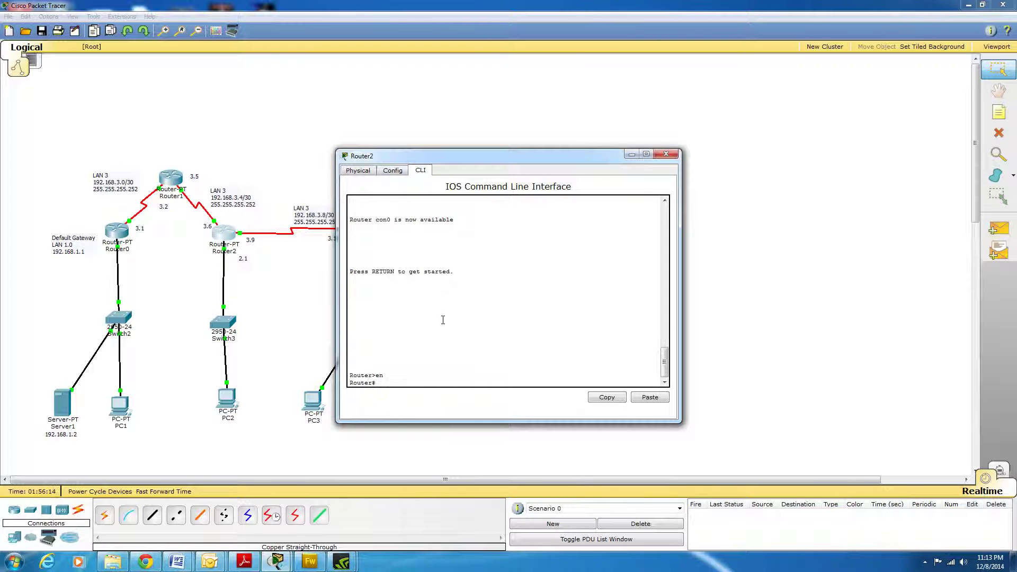
pyautogui.write('config t')
pyautogui.press('Return')
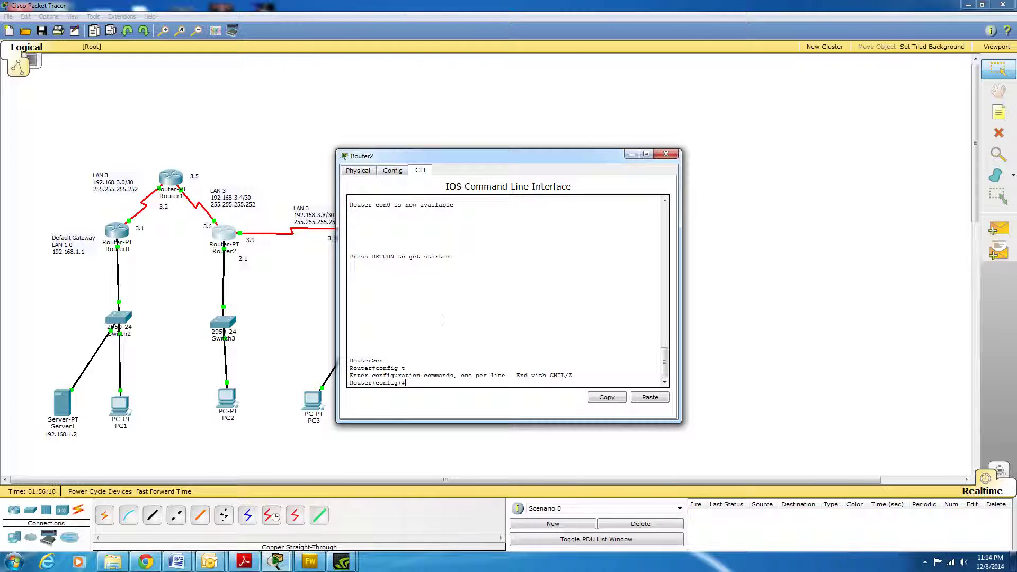
pyautogui.write('int f0/0')
pyautogui.press('Return')
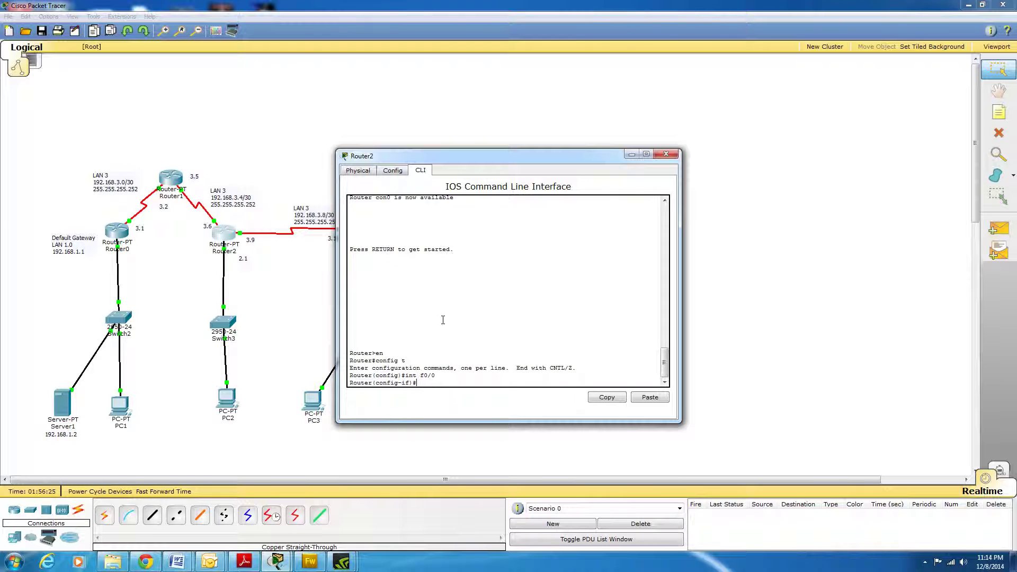
# - Check the syntax of the ip helper-address command and set the helper address on Router2's f0/0 to 192.168.1.2
pyautogui.write('ip helper?')
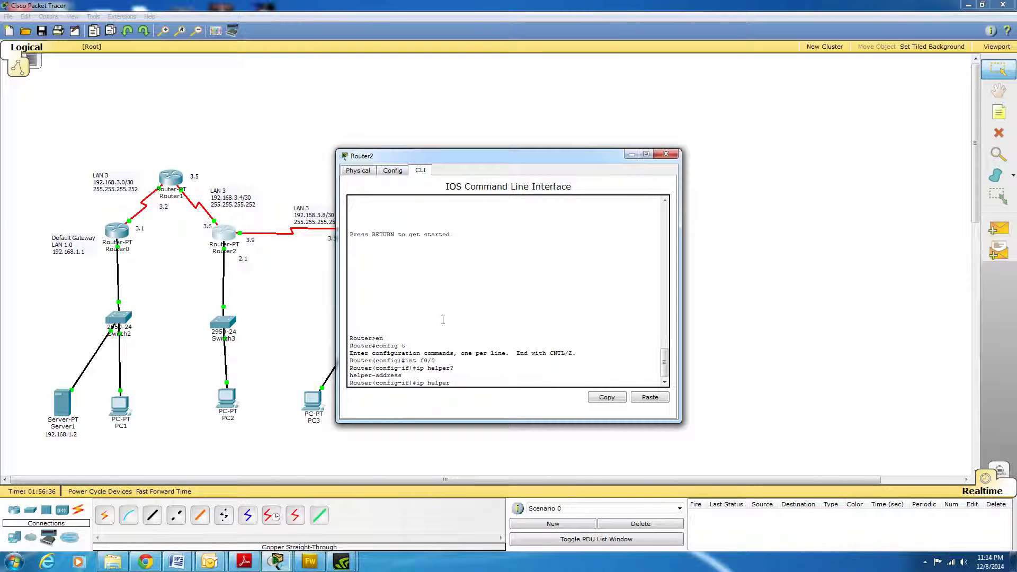
pyautogui.write('-address?')
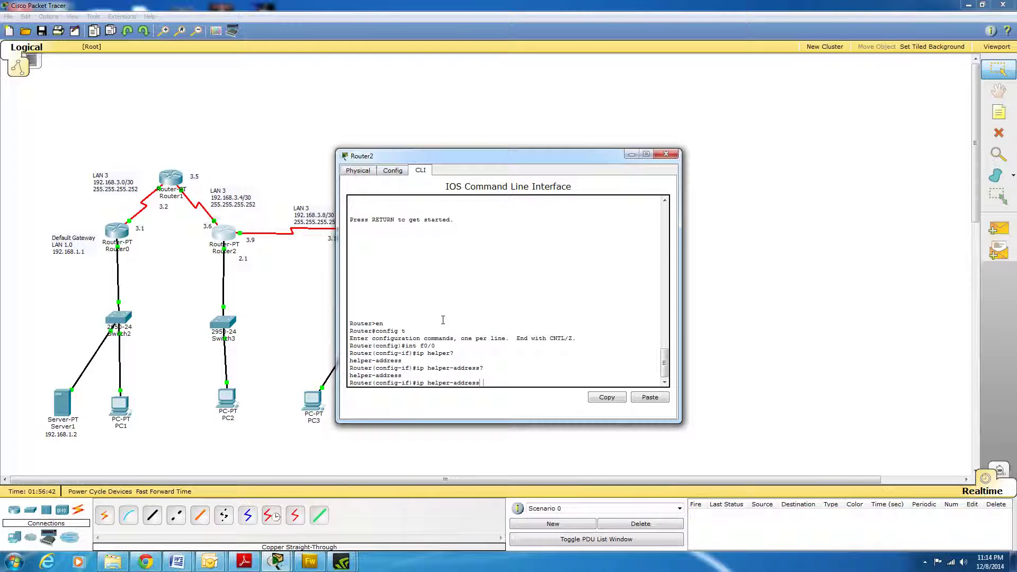
pyautogui.write(' ?')
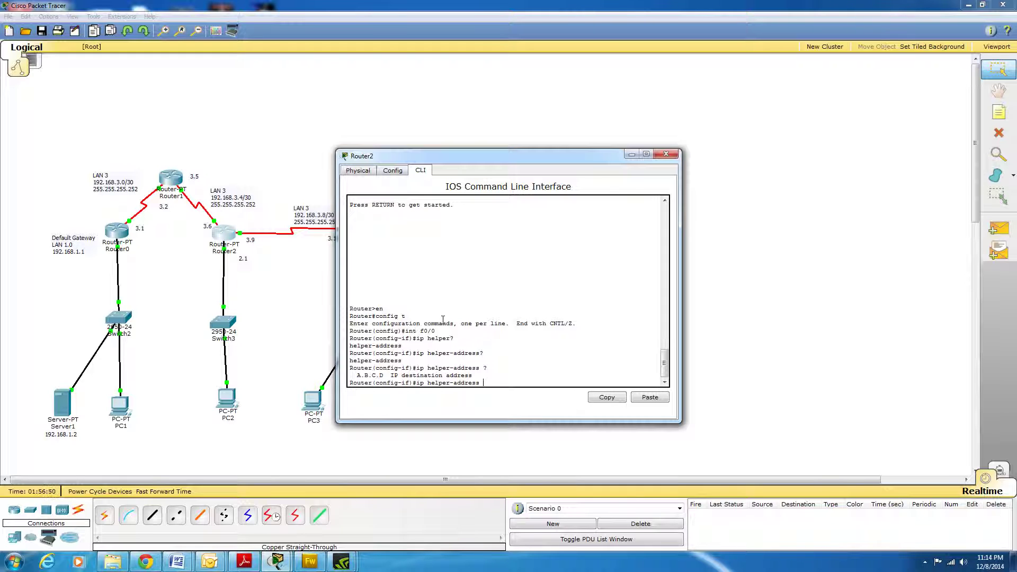
pyautogui.write('192.168.1.2')
pyautogui.press('Return')
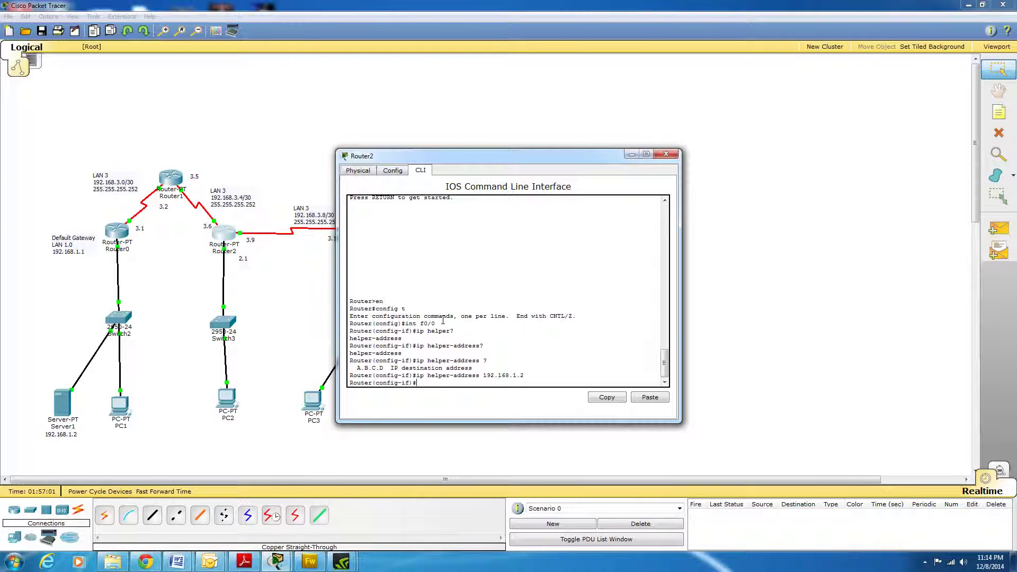
# - Leave configuration mode on Router2 and save its running configuration as the startup configuration
pyautogui.hotkey('ctrl', 'z')
pyautogui.press('Return')
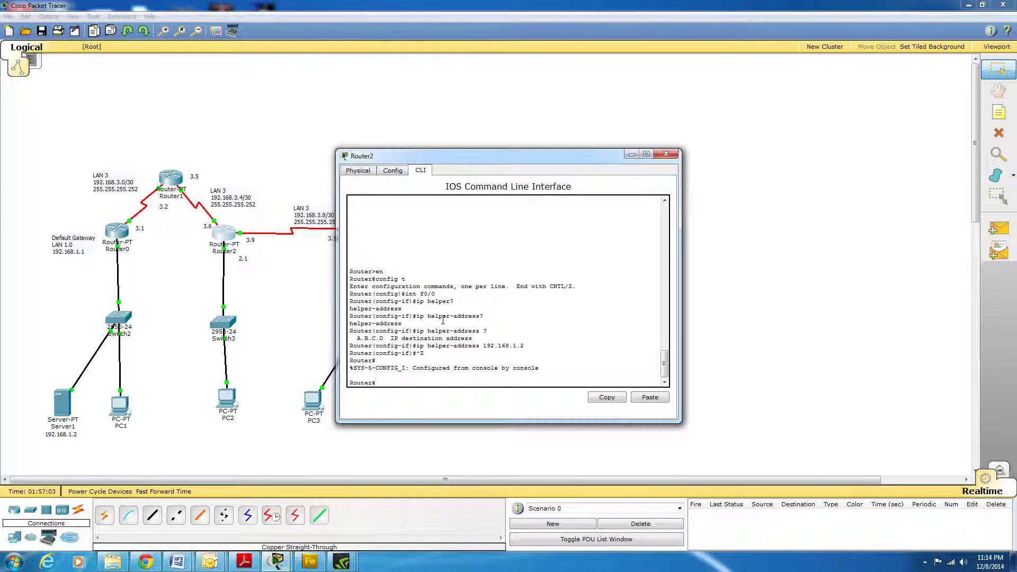
pyautogui.write('copy run start')
pyautogui.press('Return')
pyautogui.press('Return')
pyautogui.press('Return')
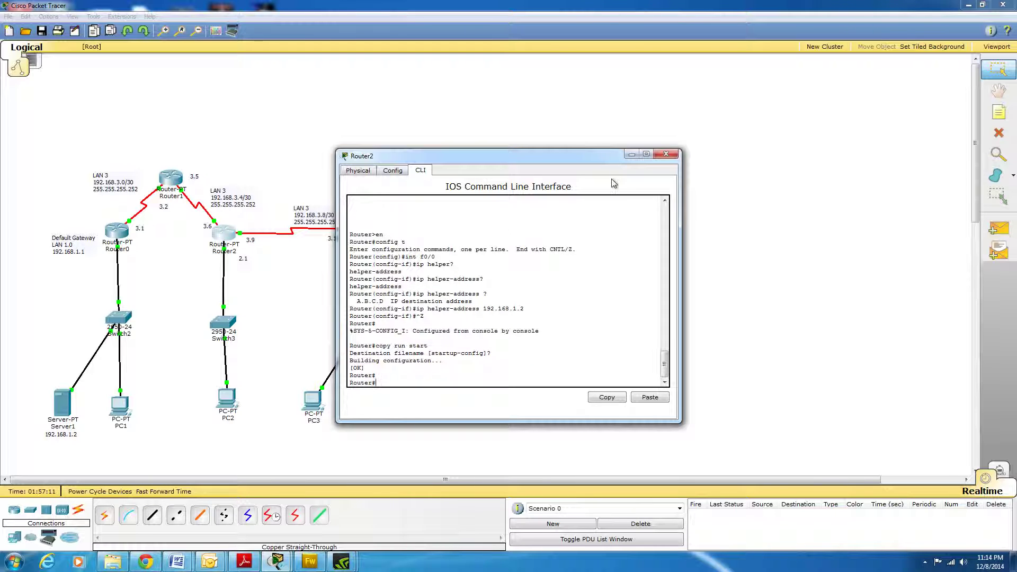
pyautogui.click(667, 155)
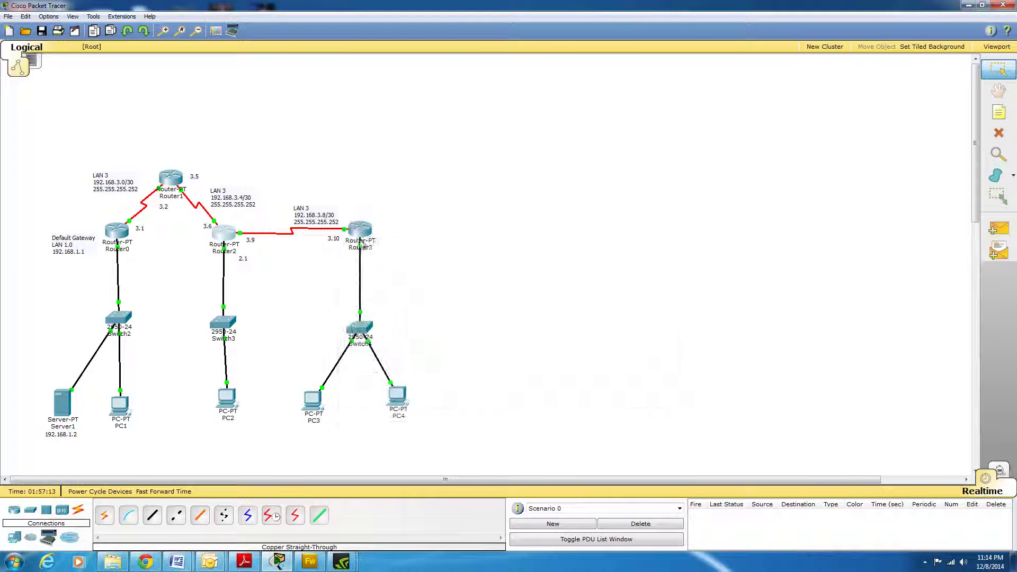
# - Set the IP helper address on Router3's f0/0 interface to 192.168.1.2 from its command line
pyautogui.click(357, 230)
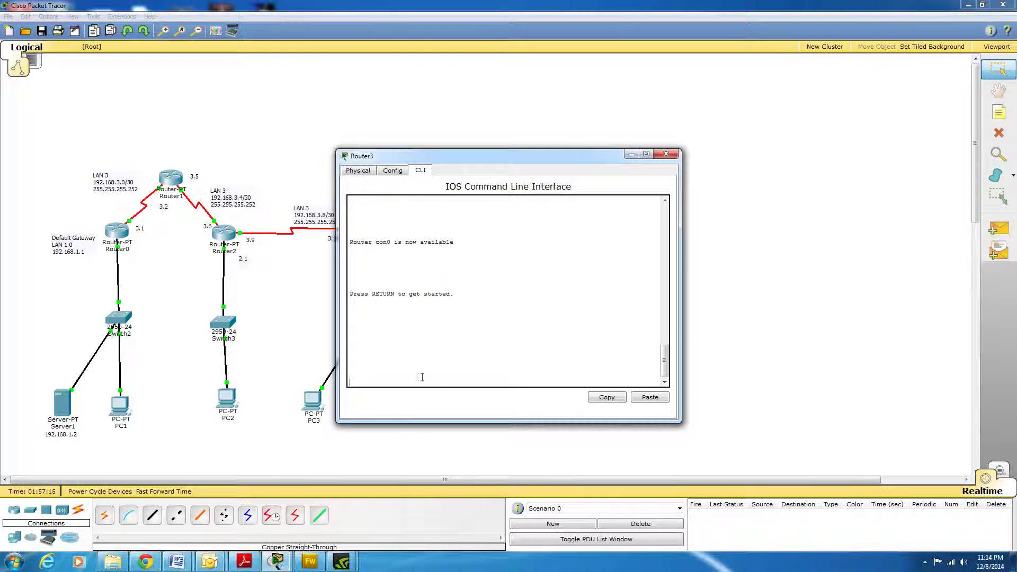
pyautogui.press('Return')
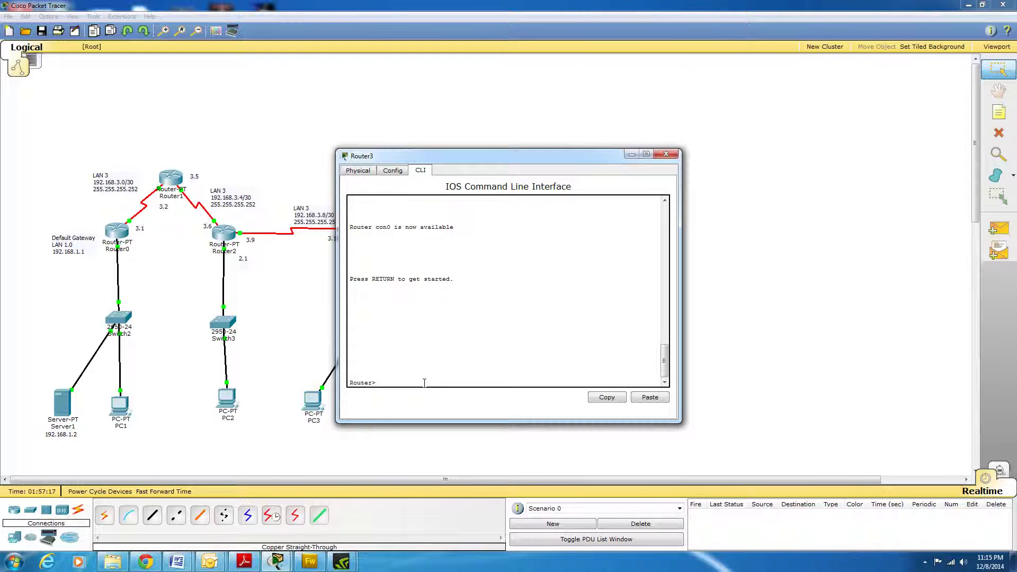
pyautogui.write('en')
pyautogui.press('Return')
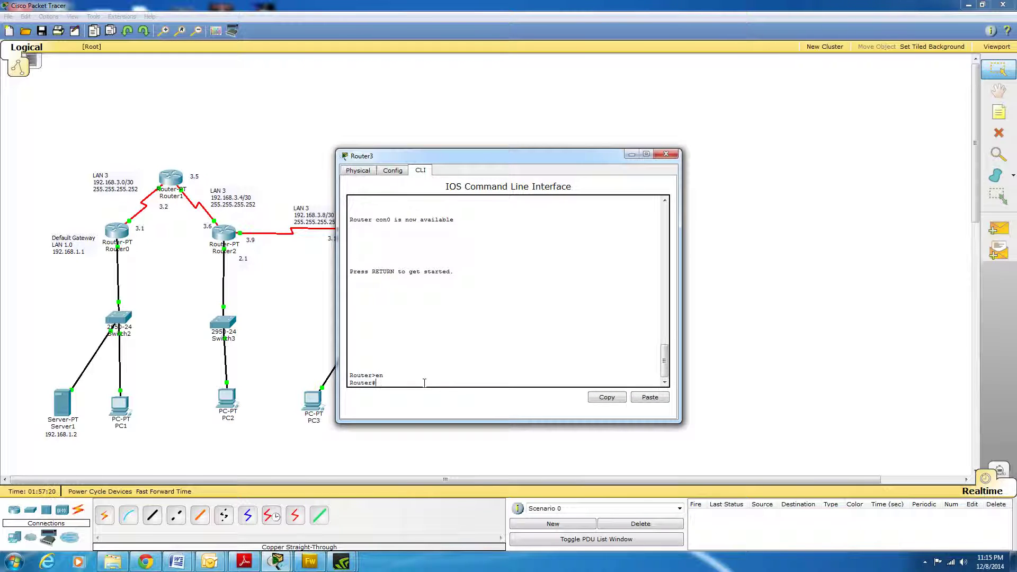
pyautogui.write('config t')
pyautogui.press('Return')
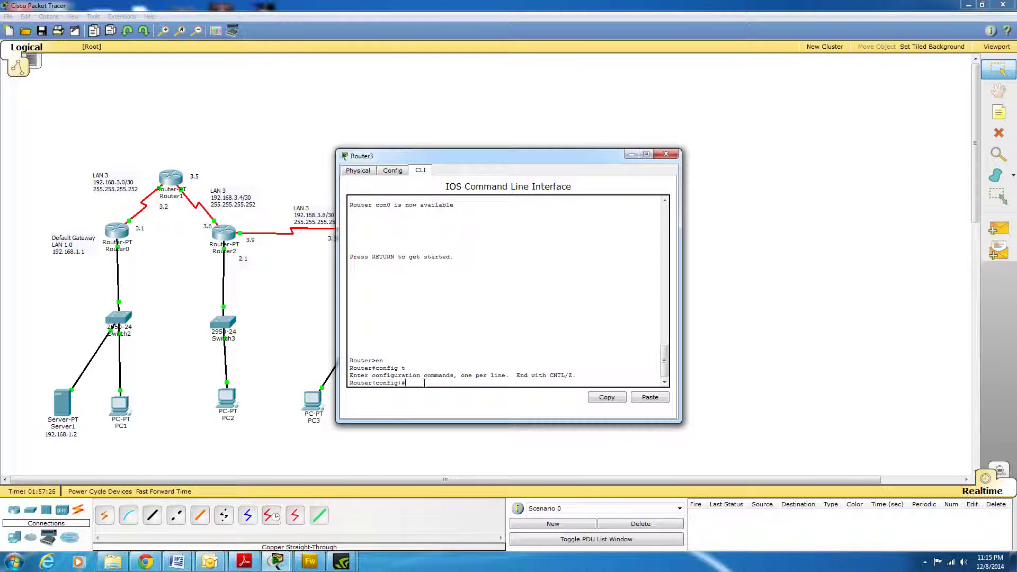
pyautogui.write('int f0/0')
pyautogui.press('Return')
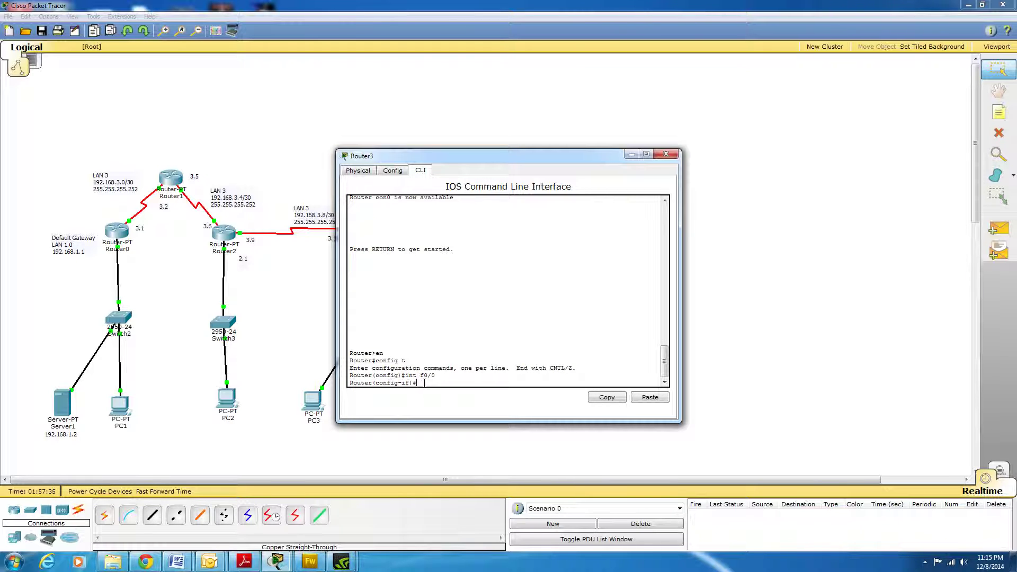
pyautogui.write('ip helper-address 192.168.1.2')
pyautogui.press('Return')
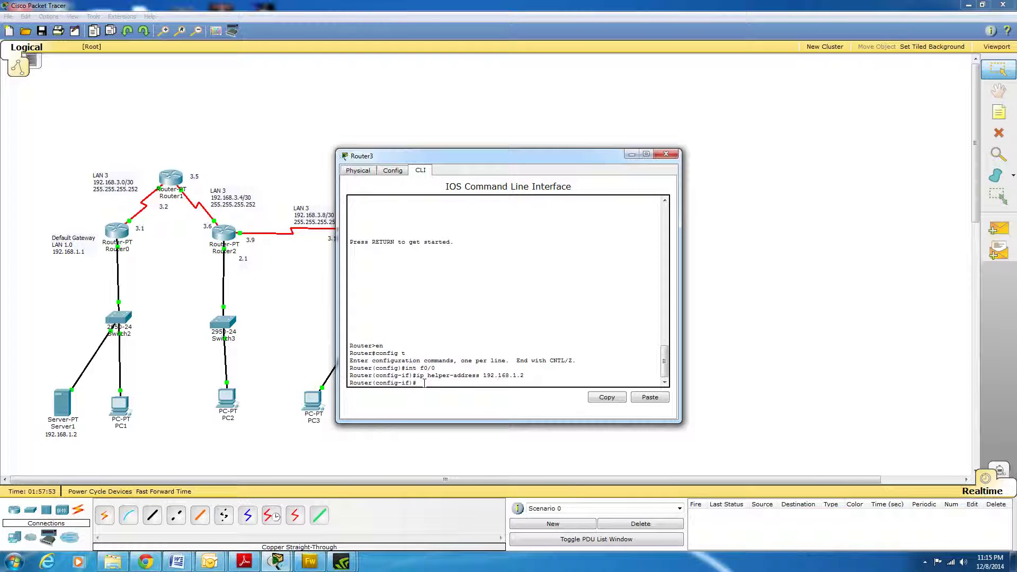
# - Leave configuration mode on Router3 and save its running configuration as the startup configuration
pyautogui.hotkey('ctrl', 'z')
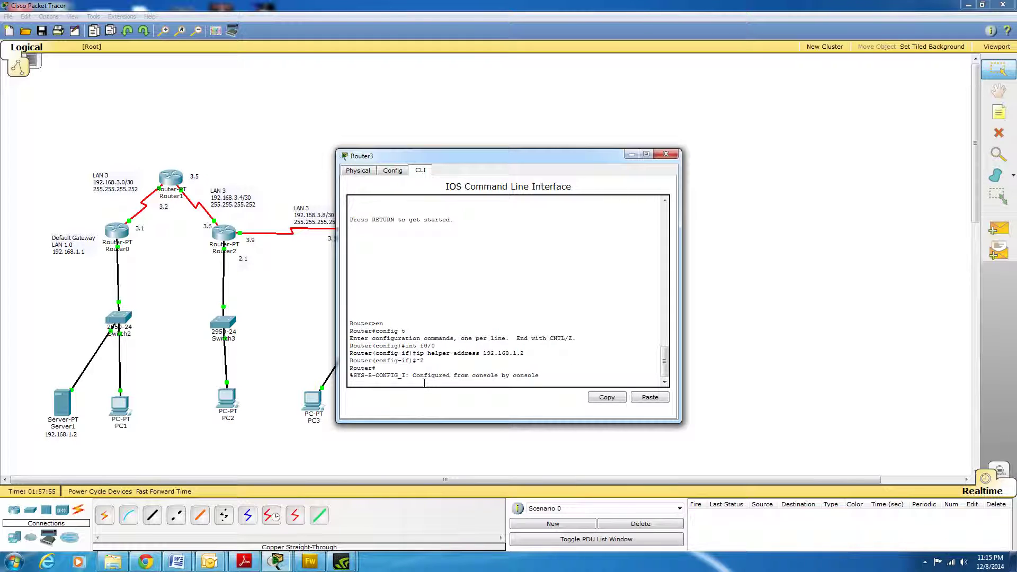
pyautogui.press('Return')
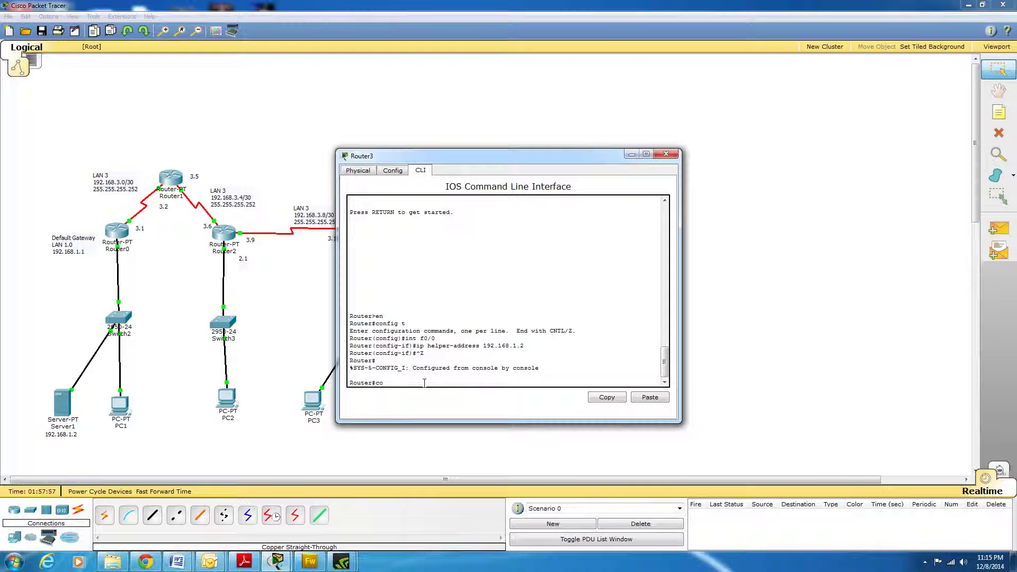
pyautogui.write('copy run start')
pyautogui.press('Return')
pyautogui.press('Return')
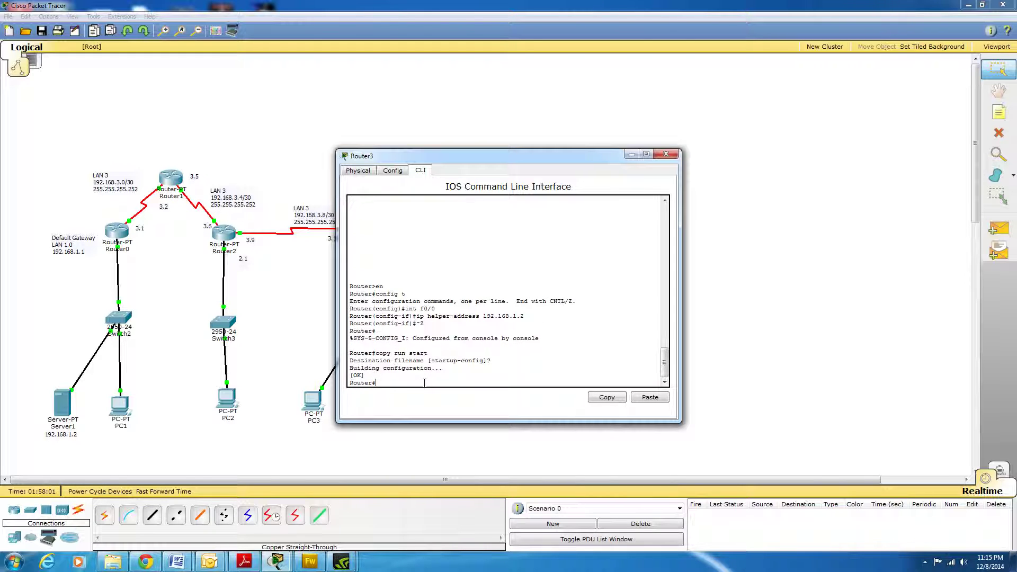
pyautogui.click(666, 155)
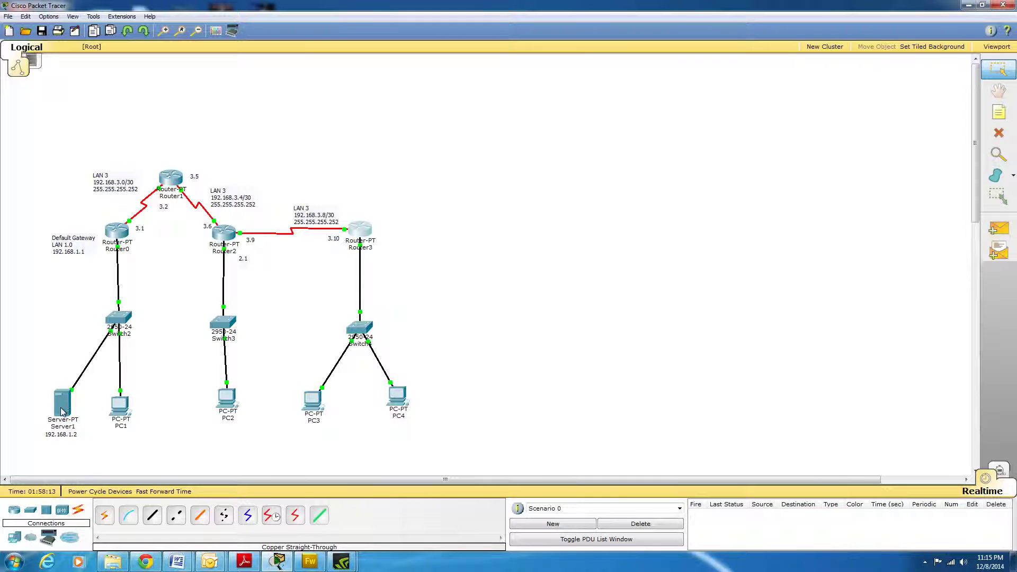
# - Switch PC2's IPv4 configuration from static to DHCP
pyautogui.moveTo(63, 412)
pyautogui.click(228, 399)
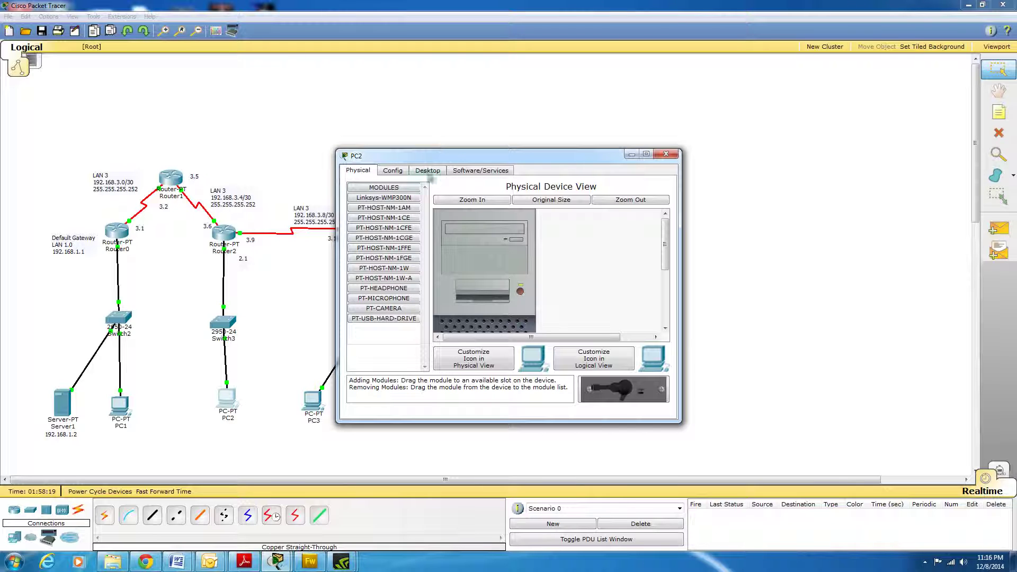
pyautogui.click(427, 171)
pyautogui.click(382, 210)
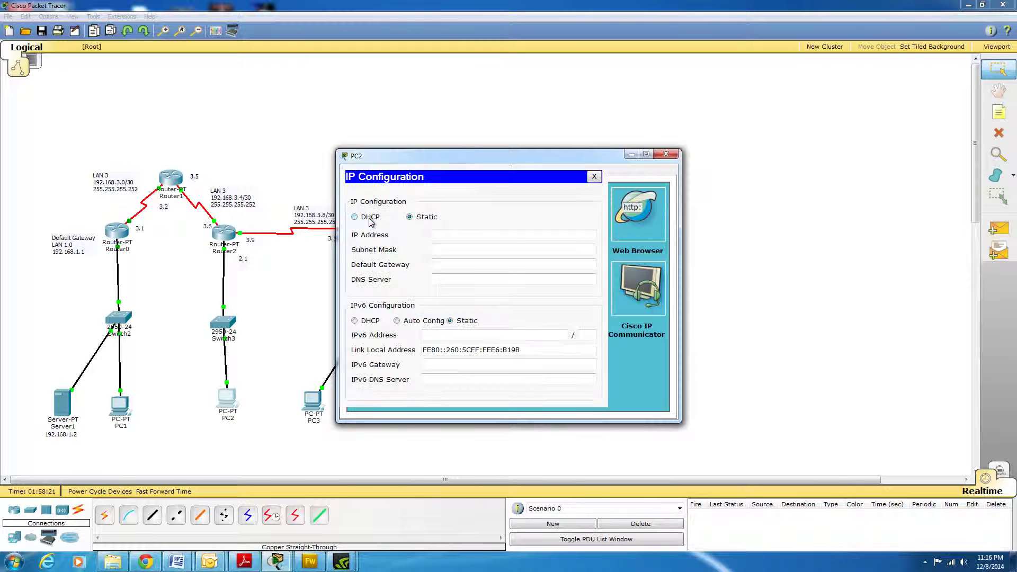
pyautogui.click(364, 218)
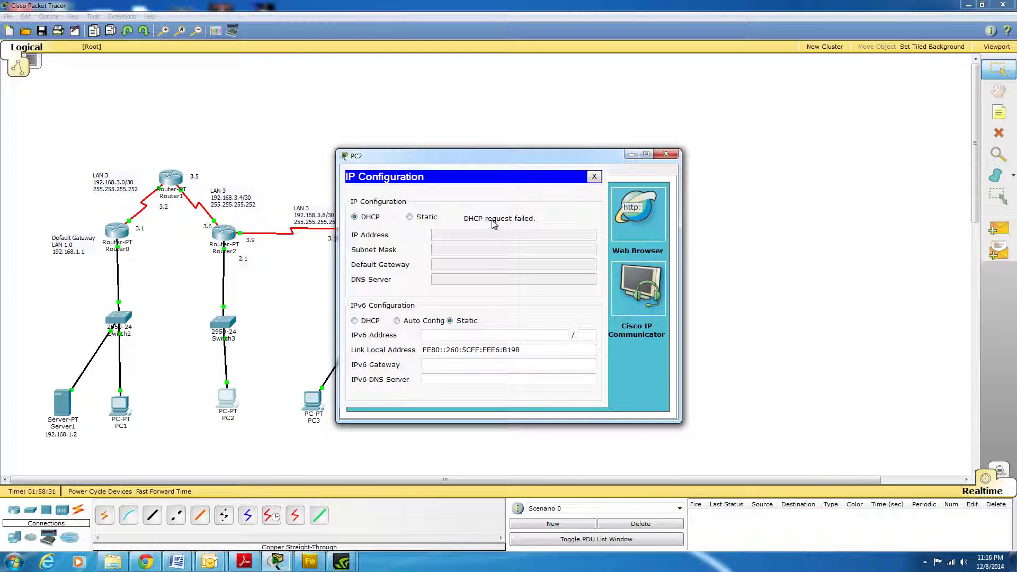
pyautogui.click(666, 154)
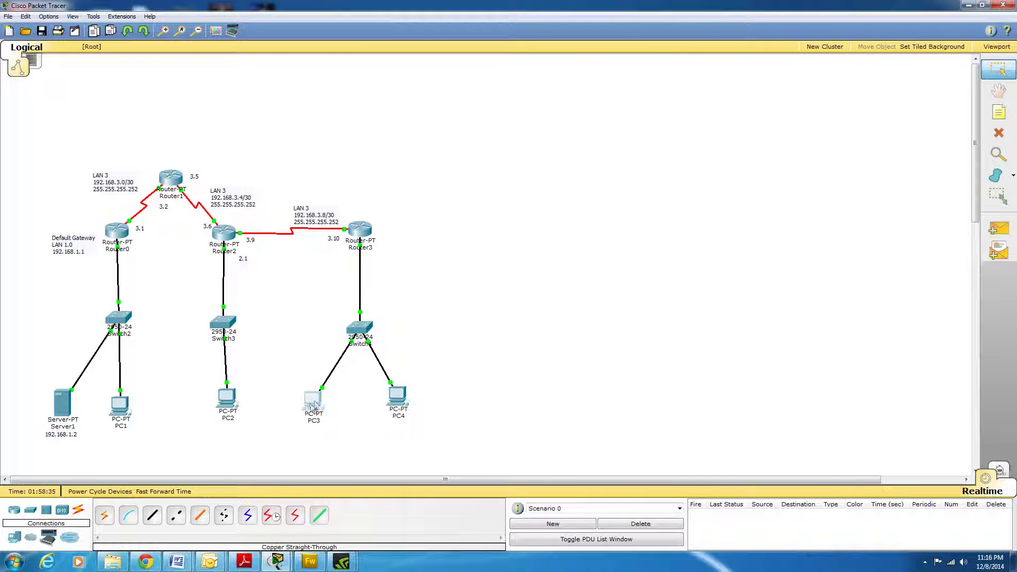
# - Switch PC3's IPv4 configuration from static to DHCP
pyautogui.click(315, 404)
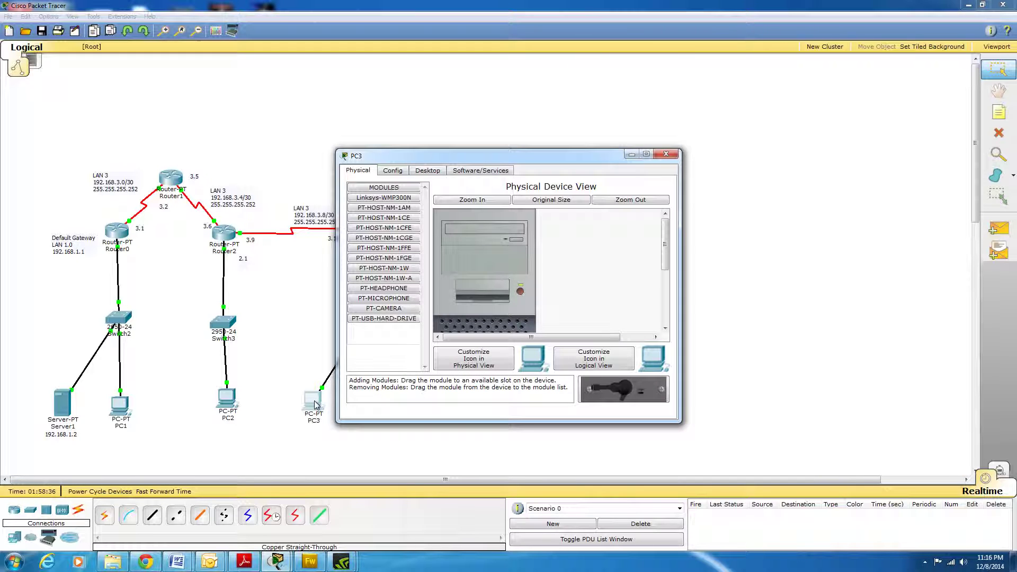
pyautogui.click(418, 173)
pyautogui.click(388, 209)
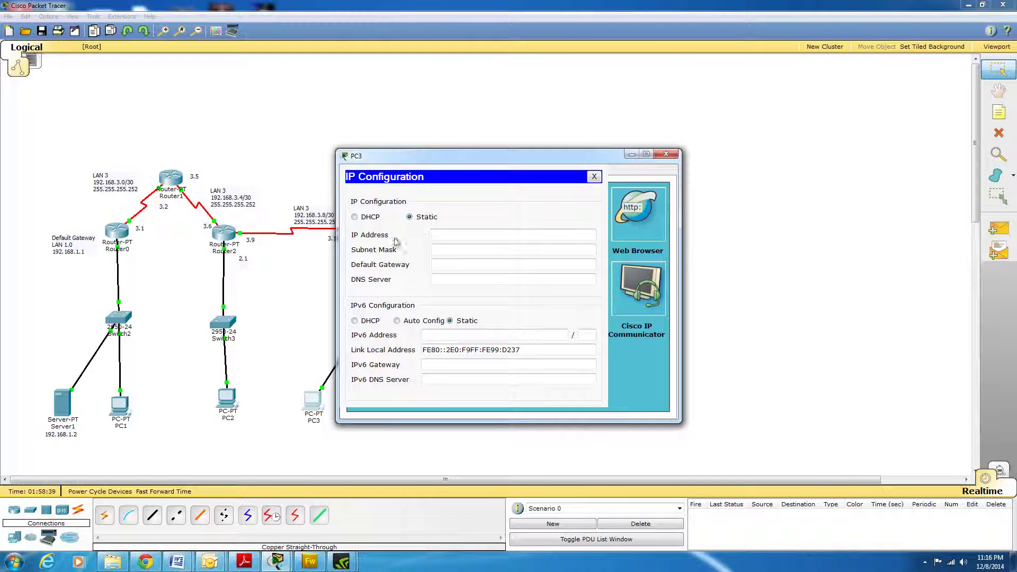
pyautogui.click(354, 217)
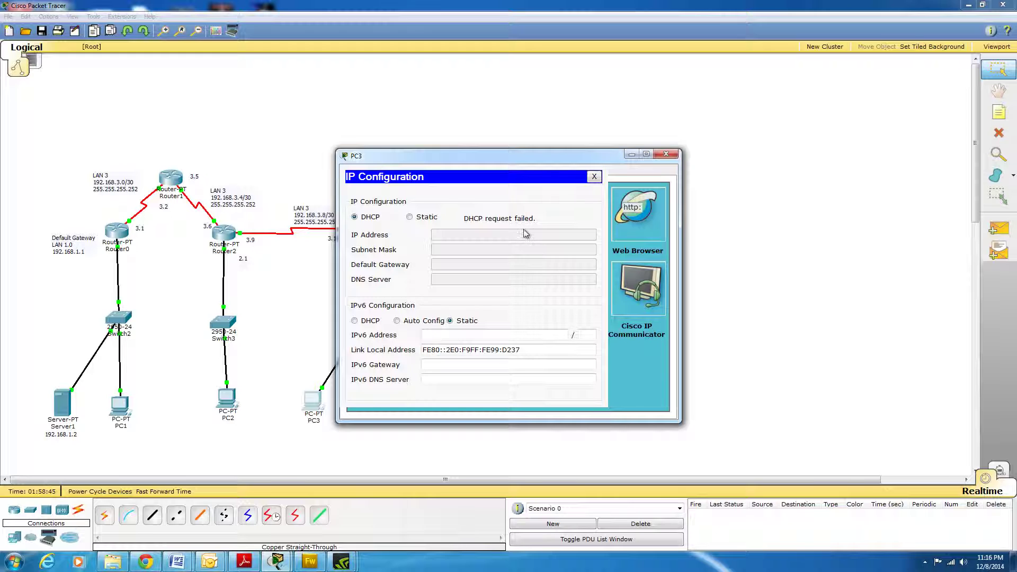
pyautogui.click(666, 154)
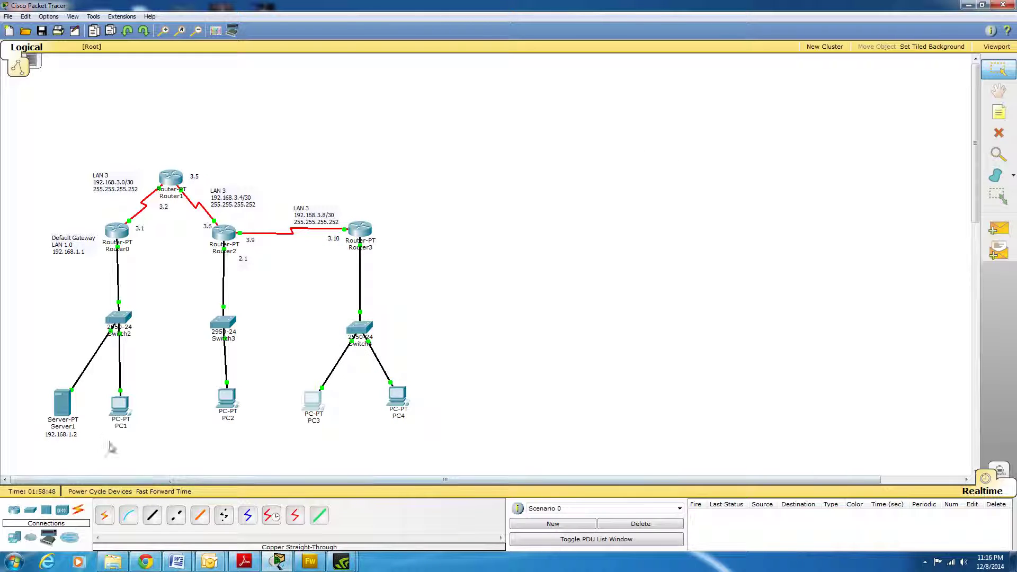
# - Open Server1's DHCP service settings and enter LAN 2.1 as the pool name
pyautogui.click(60, 412)
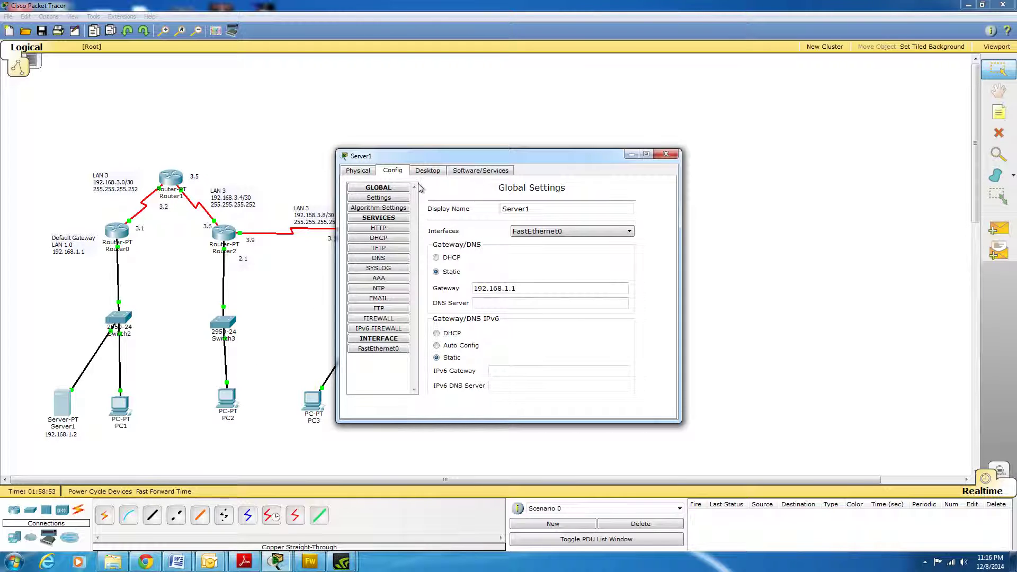
pyautogui.click(382, 240)
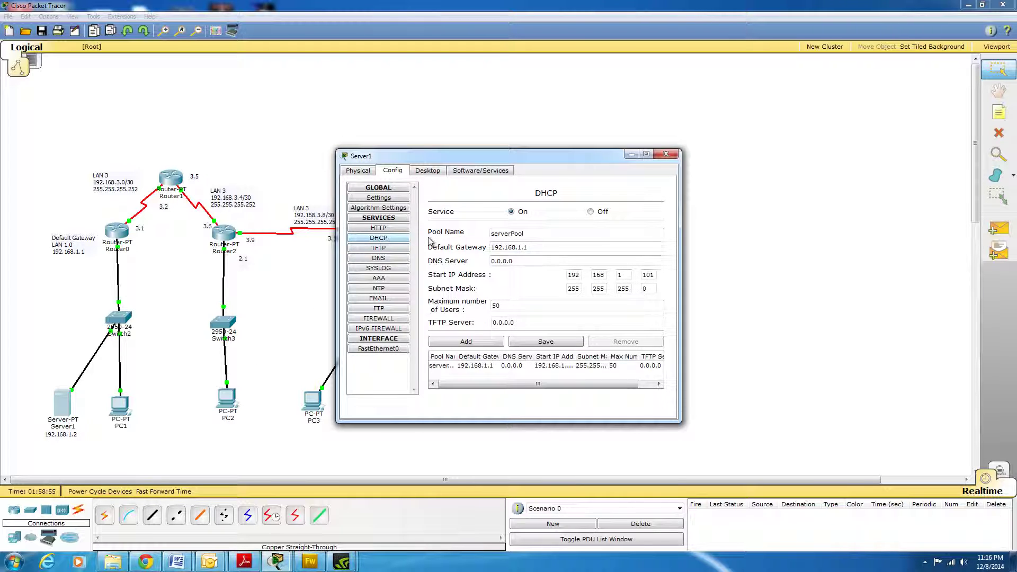
pyautogui.moveTo(561, 160); pyautogui.dragTo(764, 74)
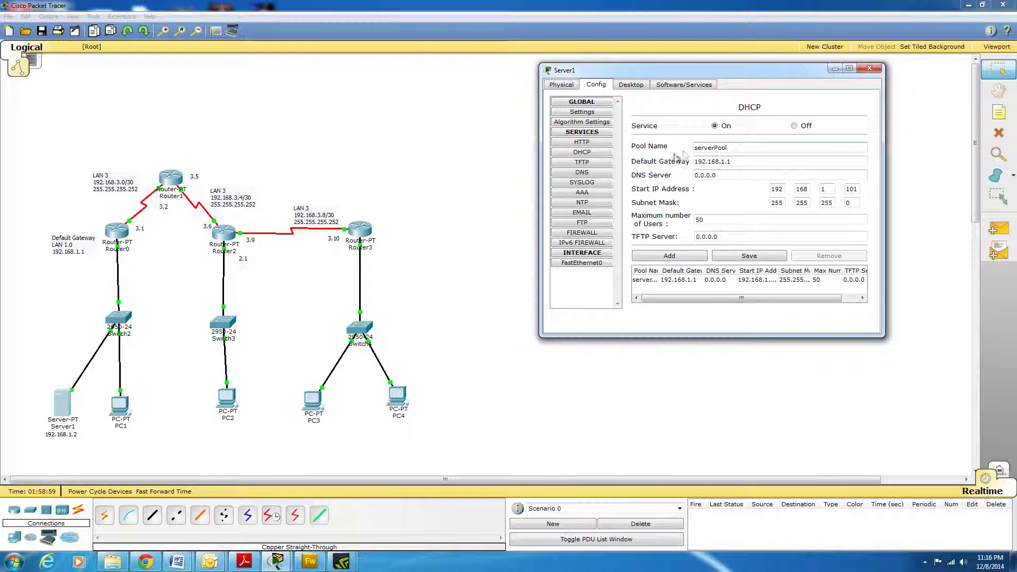
pyautogui.moveTo(729, 148); pyautogui.dragTo(656, 152)
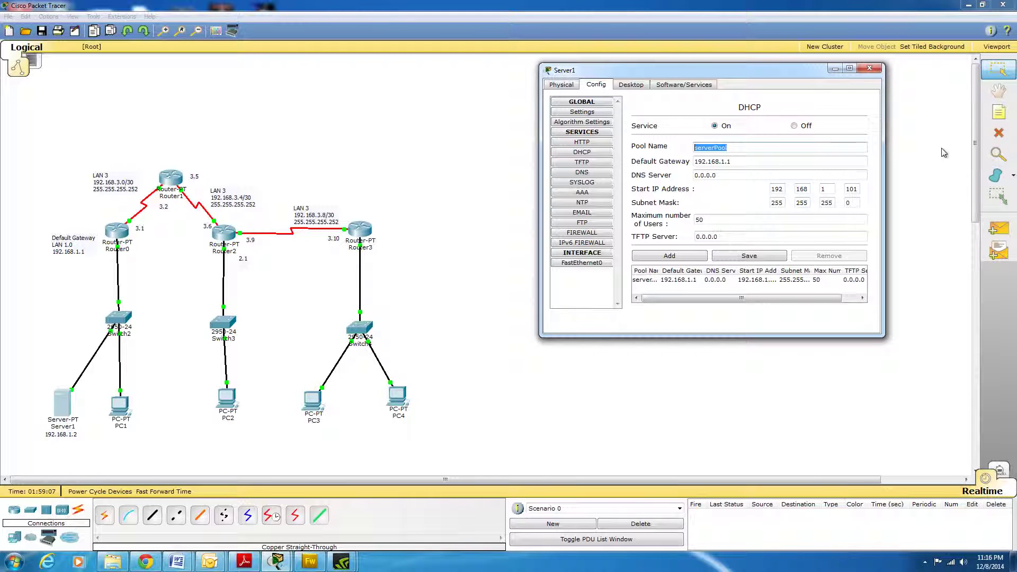
pyautogui.press('BackSpace')
pyautogui.press('Tab')
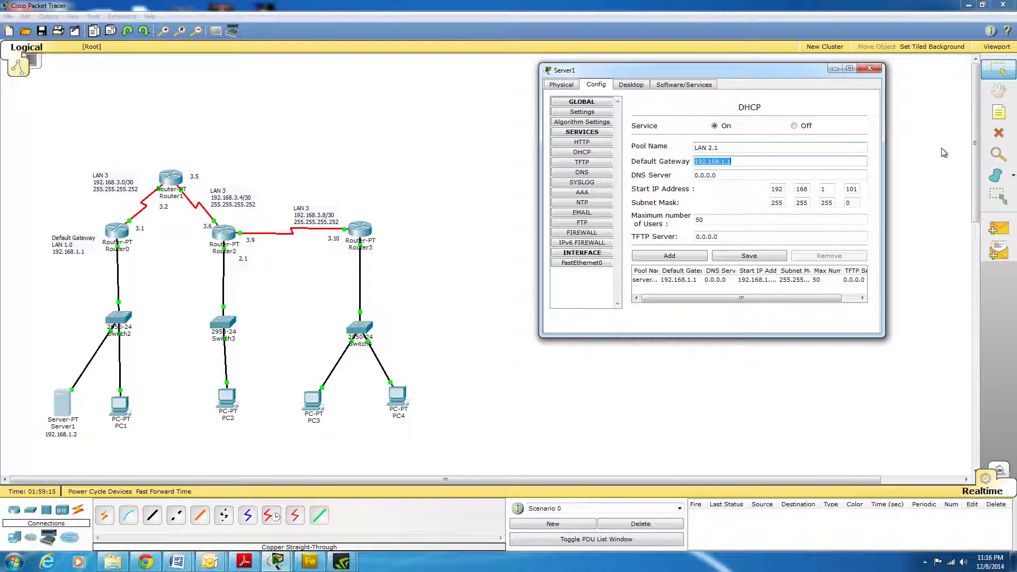
# - Add the LAN 2.1 pool with default gateway 192.168.2.1 and start IP address 192.168.2.101
pyautogui.click(723, 161)
pyautogui.write('2')
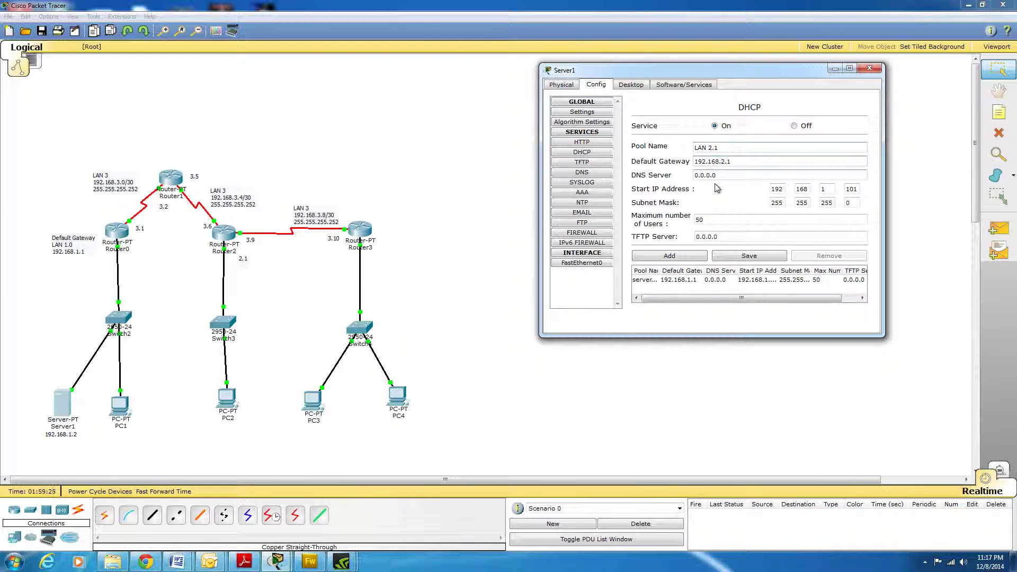
pyautogui.doubleClick(830, 189)
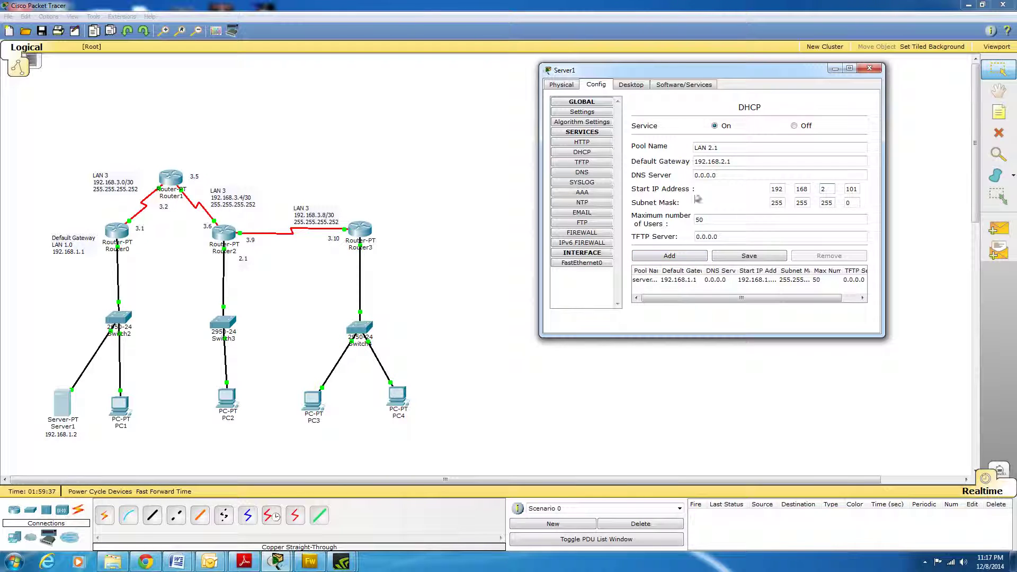
pyautogui.click(669, 256)
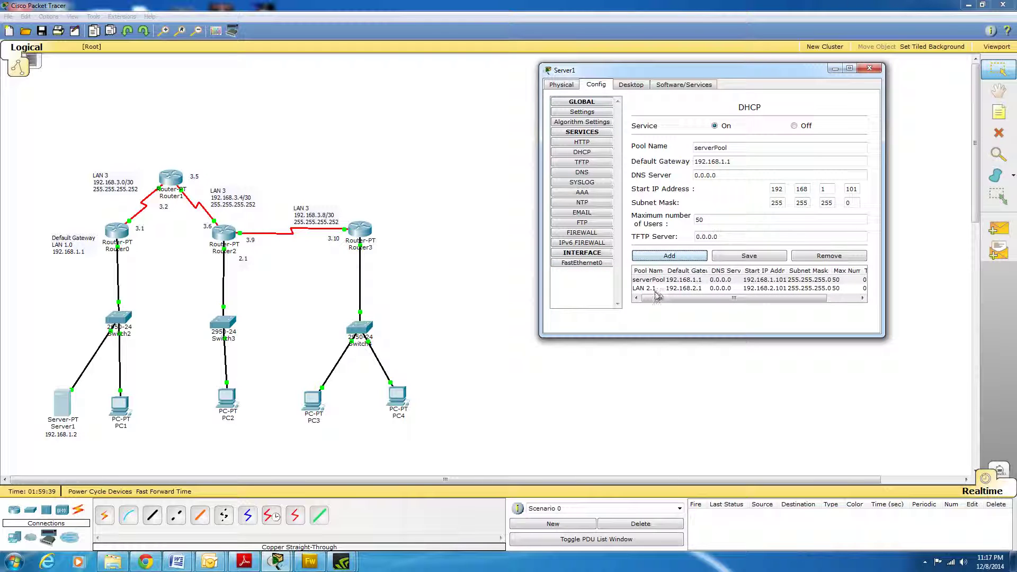
# - Add another DHCP pool named LAN 4.1 with default gateway 192.168.4.1 and start IP address 192.168.4.101
pyautogui.click(669, 284)
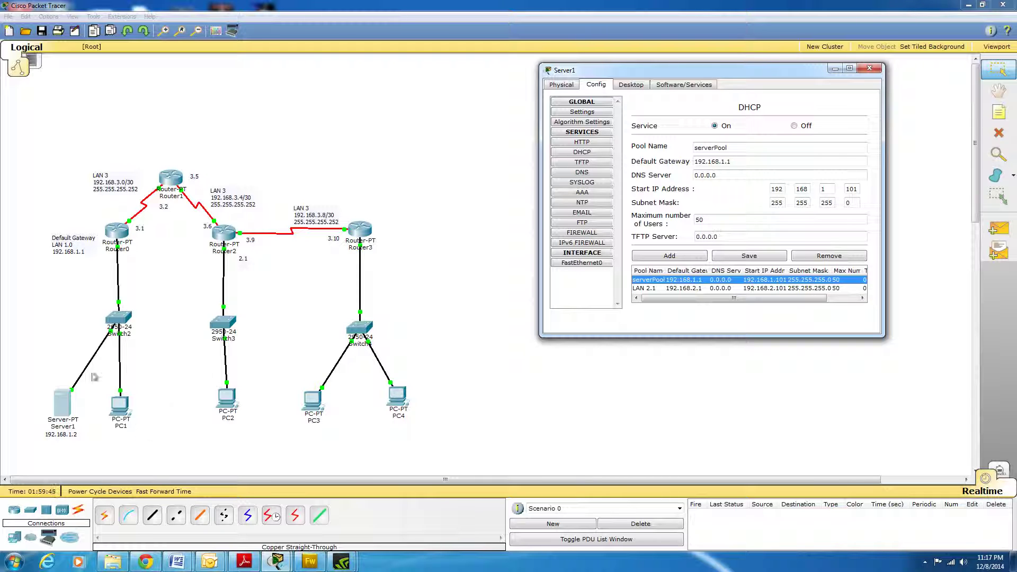
pyautogui.click(663, 289)
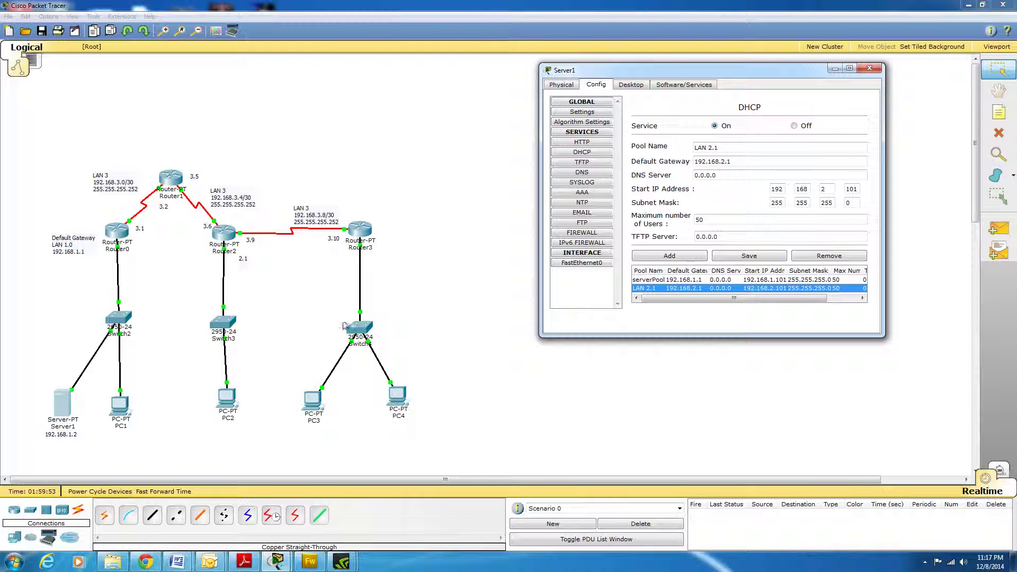
pyautogui.click(712, 152)
pyautogui.doubleClick(710, 147)
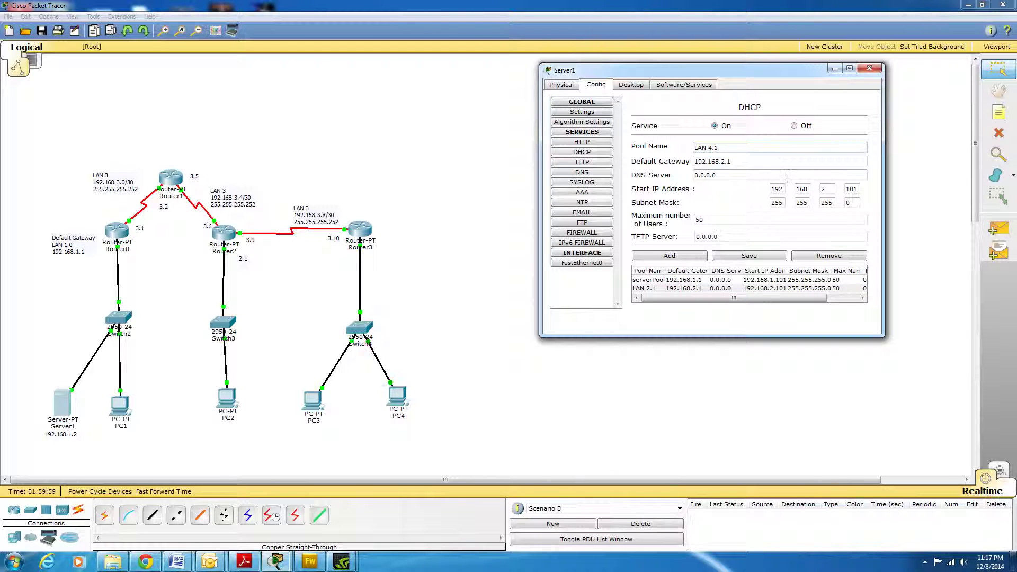
pyautogui.doubleClick(723, 162)
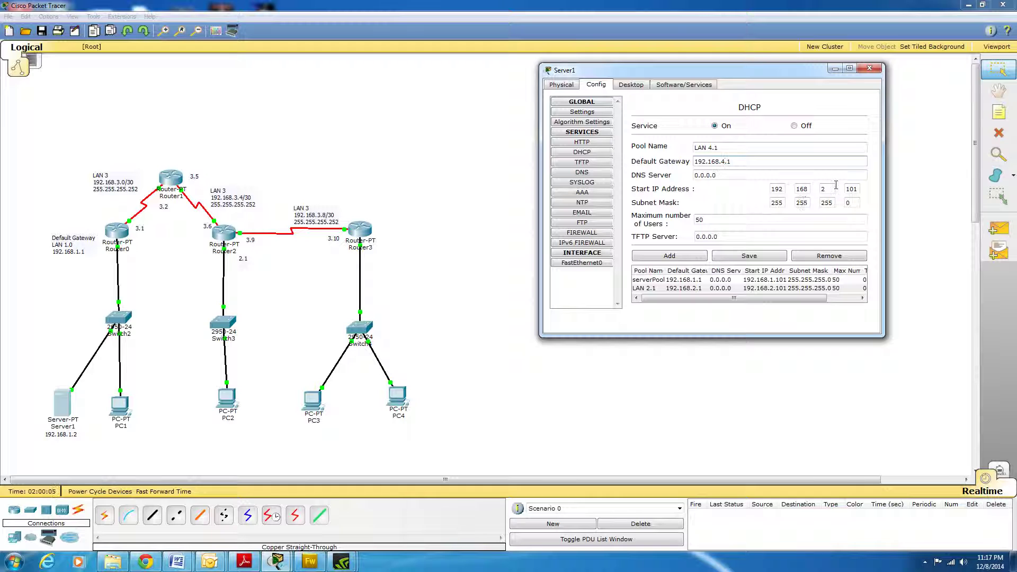
pyautogui.doubleClick(819, 190)
pyautogui.write('4')
pyautogui.click(678, 257)
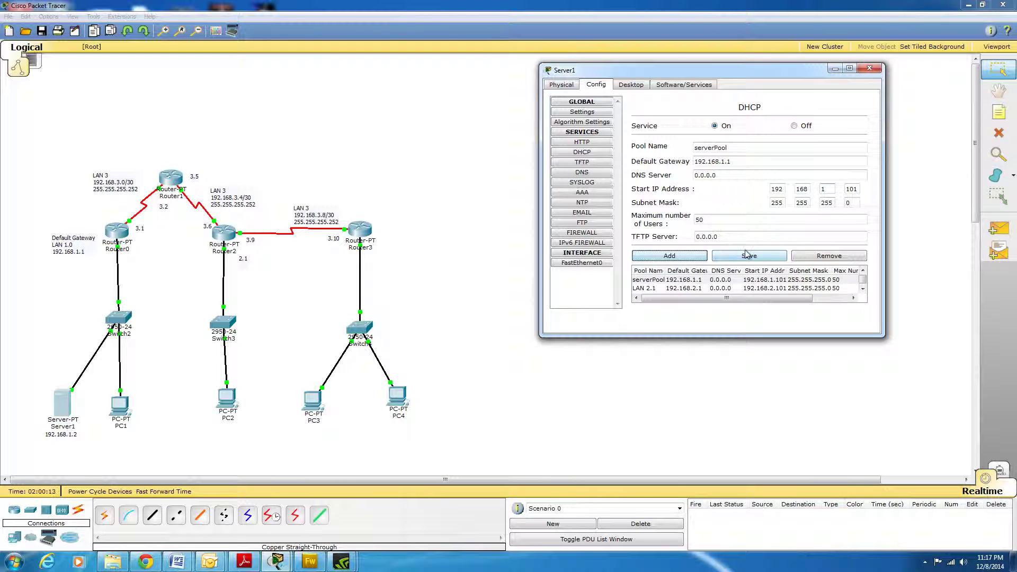
# - Review the server's list of DHCP pools, save the serverPool entry and close the Server1 window
pyautogui.click(863, 288)
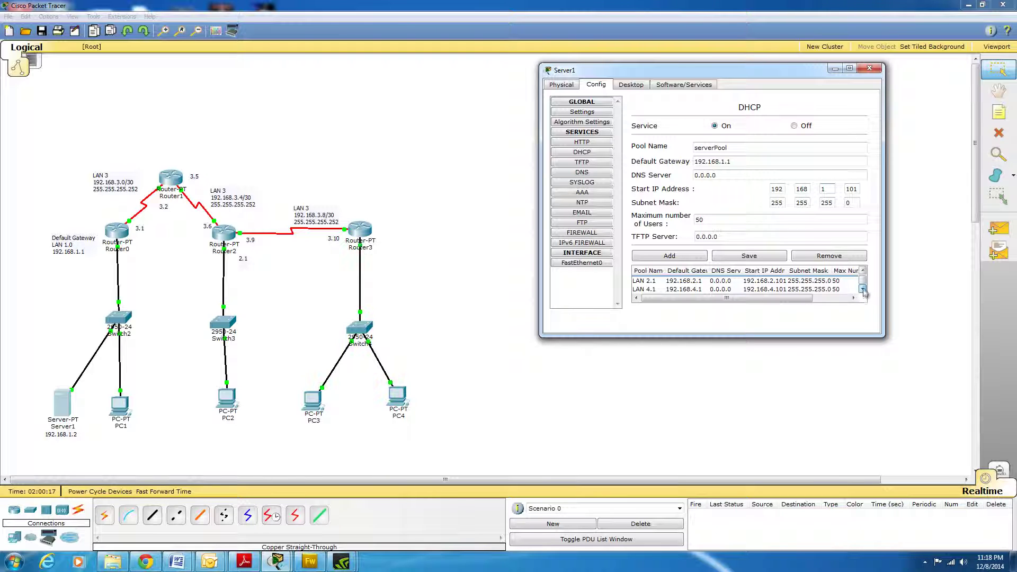
pyautogui.click(863, 270)
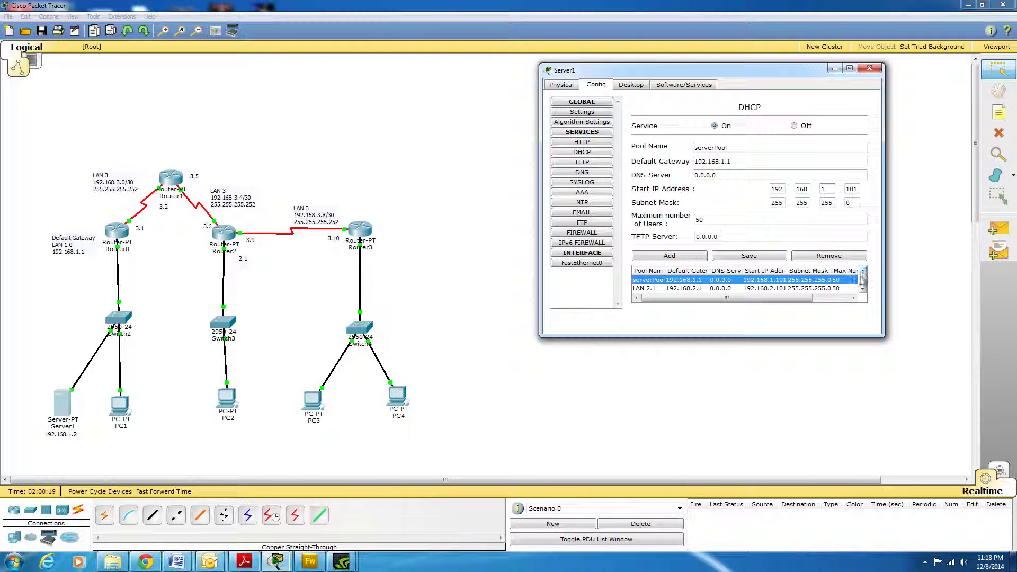
pyautogui.click(863, 289)
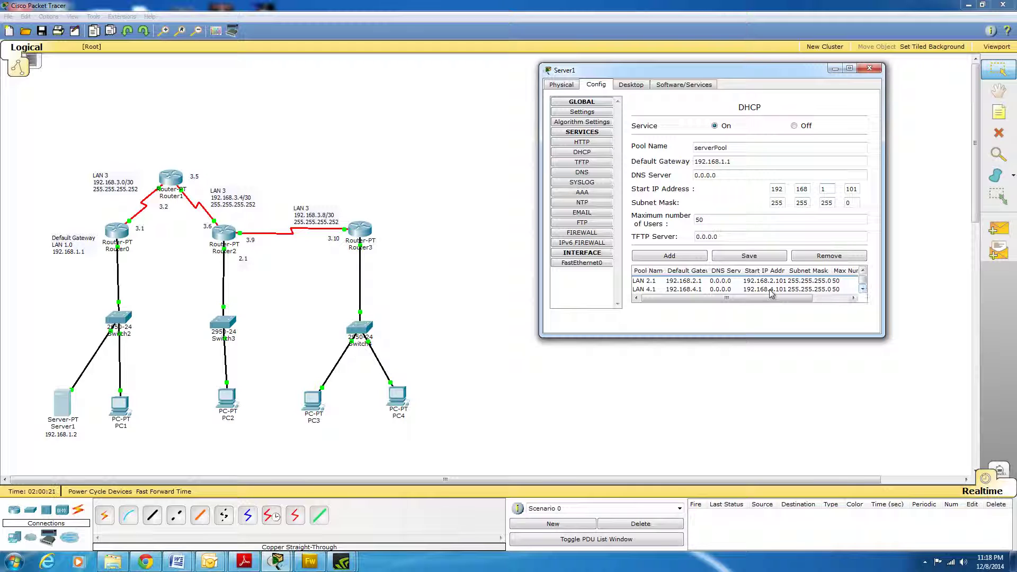
pyautogui.click(863, 271)
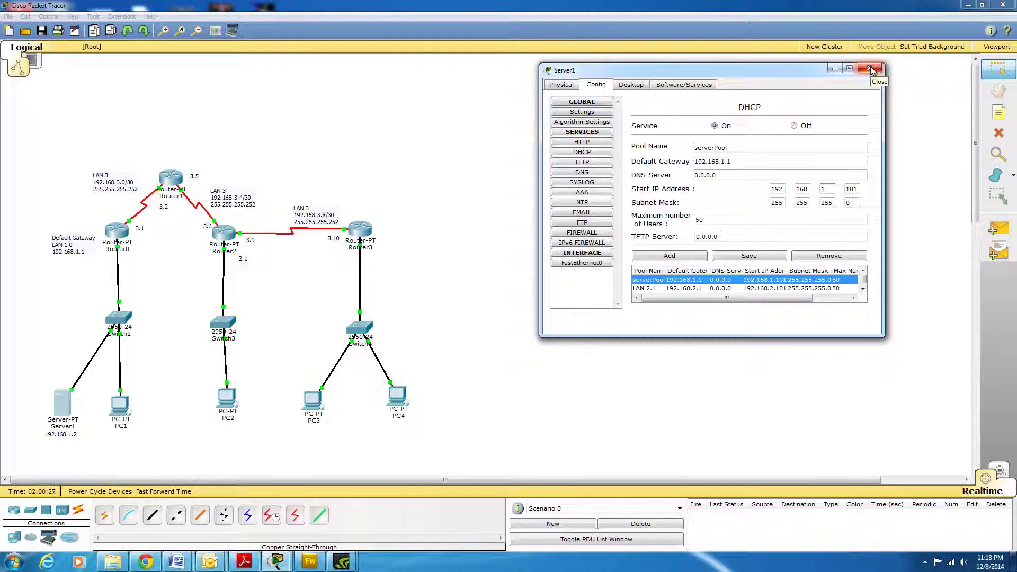
pyautogui.click(750, 256)
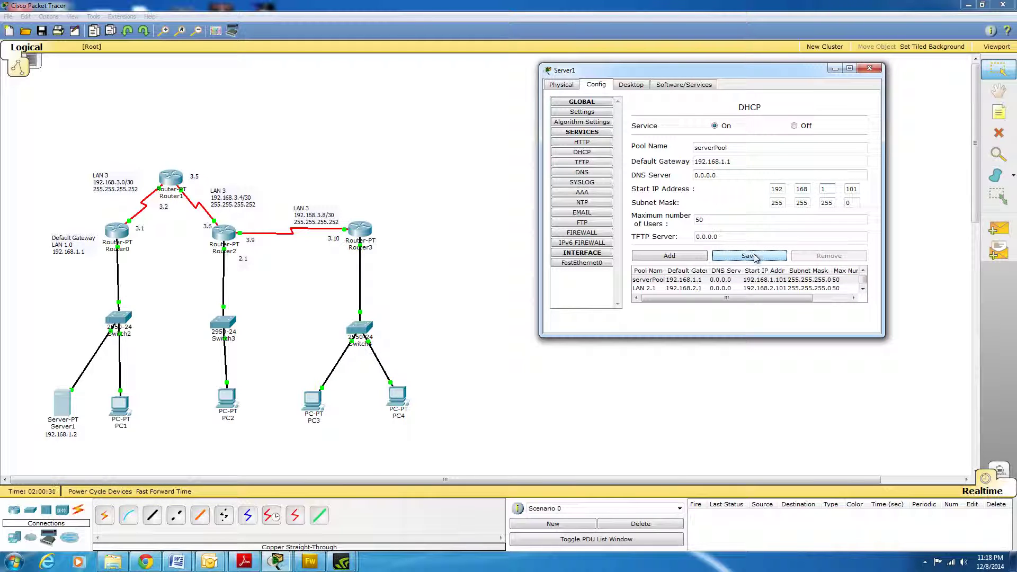
pyautogui.click(746, 279)
pyautogui.moveTo(710, 298)
pyautogui.mouseDown()
pyautogui.moveTo(746, 297)
pyautogui.moveTo(709, 297)
pyautogui.mouseUp()
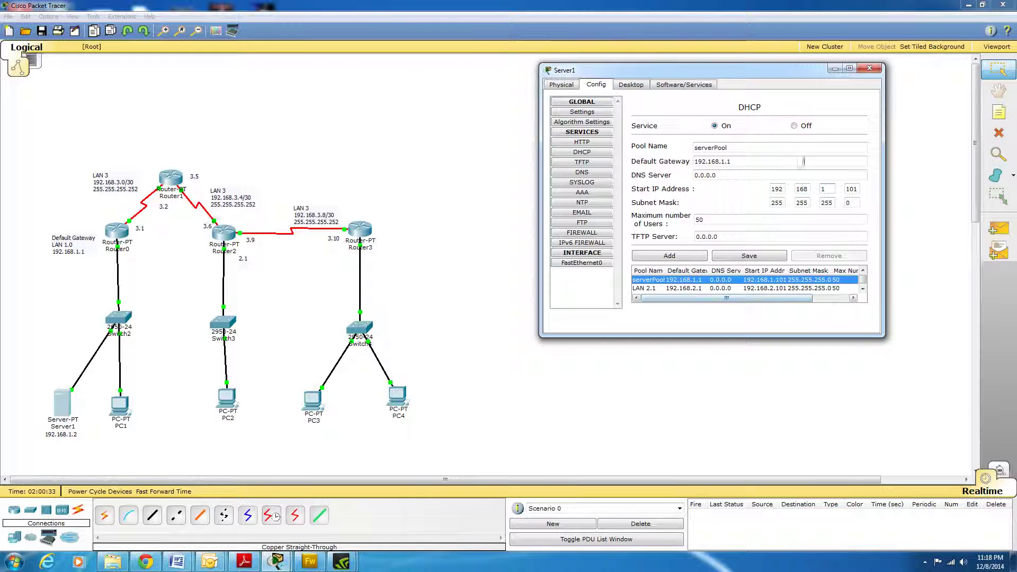
pyautogui.click(873, 71)
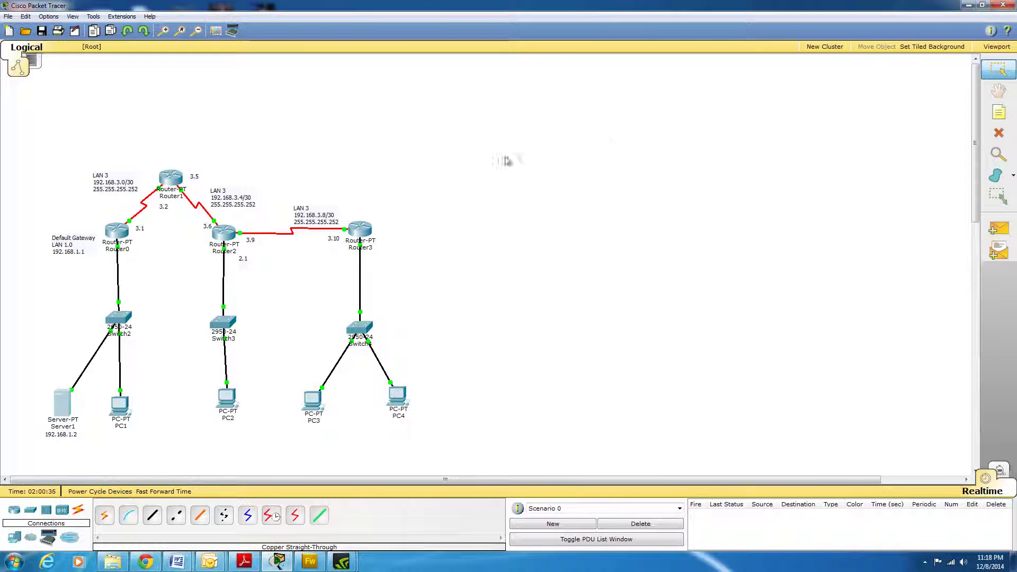
# - Renew PC2's address by switching its IPv4 configuration to static and back to DHCP
pyautogui.click(229, 403)
pyautogui.click(385, 213)
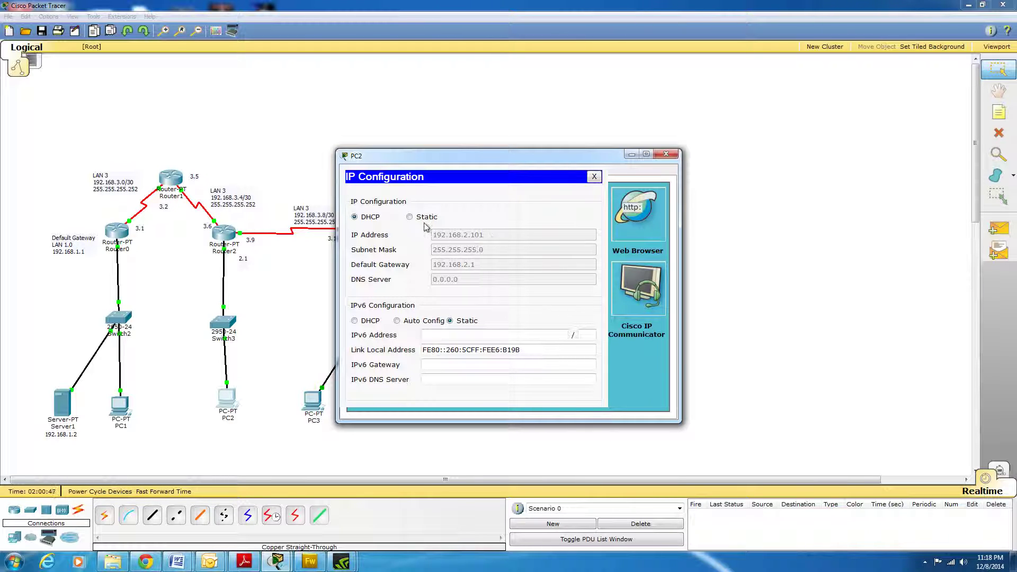
pyautogui.click(410, 218)
pyautogui.click(360, 217)
pyautogui.click(667, 154)
# - Check the address and default gateway in PC3's IP configuration, and close the PC3 window
pyautogui.click(313, 401)
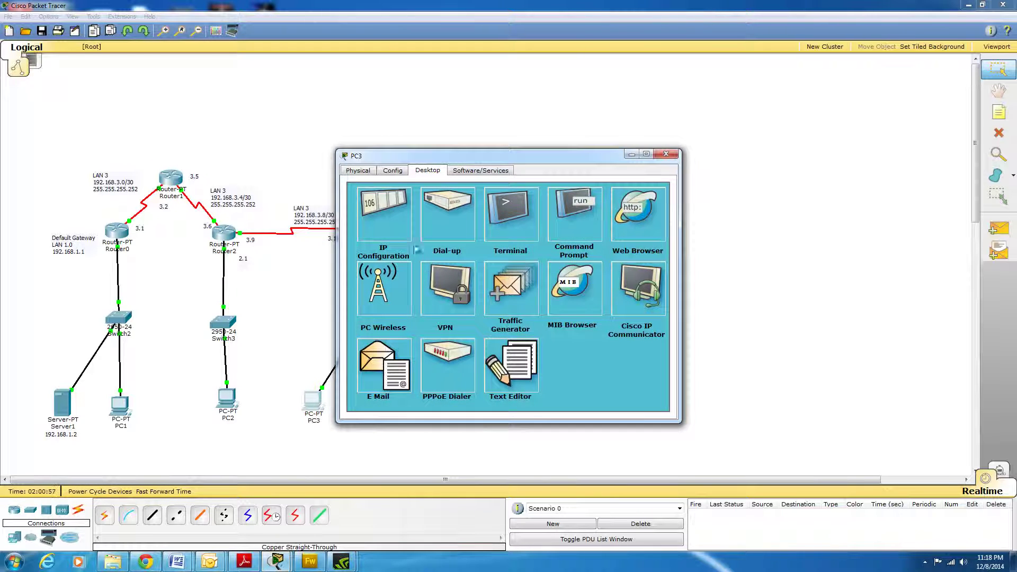
pyautogui.click(377, 210)
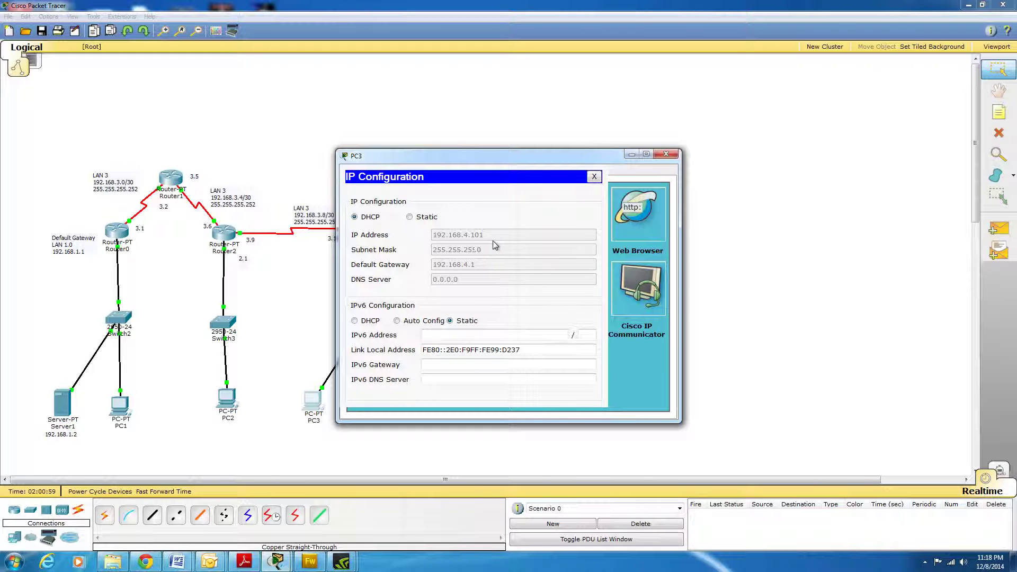
pyautogui.moveTo(508, 158); pyautogui.dragTo(654, 143)
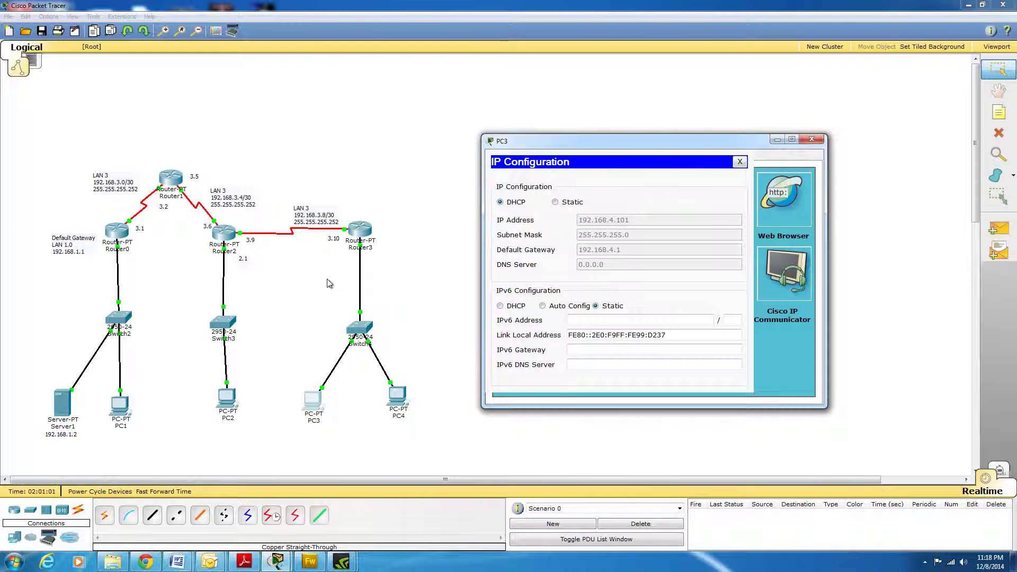
pyautogui.click(811, 139)
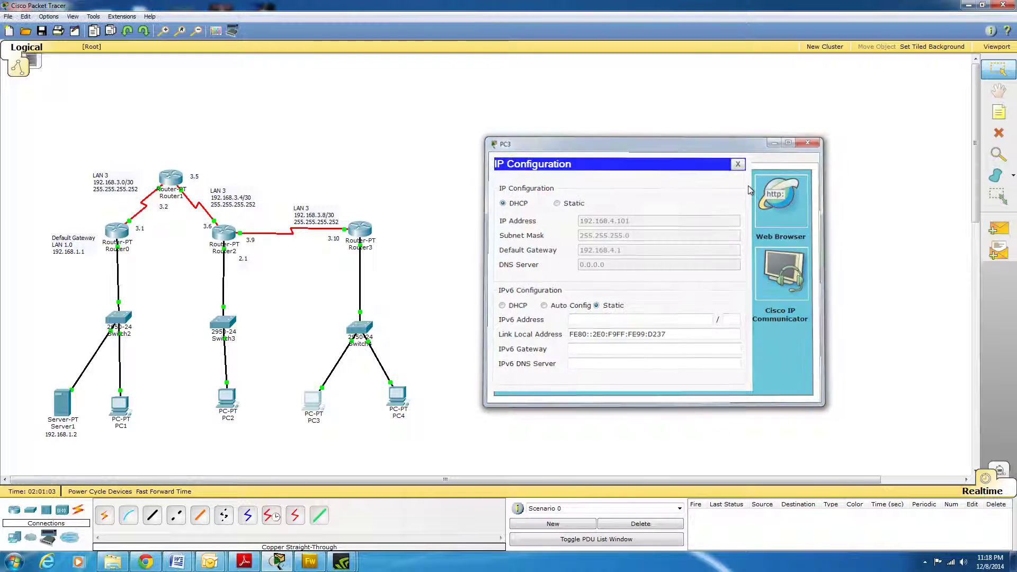
# - Switch PC4's IPv4 configuration from static to DHCP and close its window
pyautogui.click(397, 402)
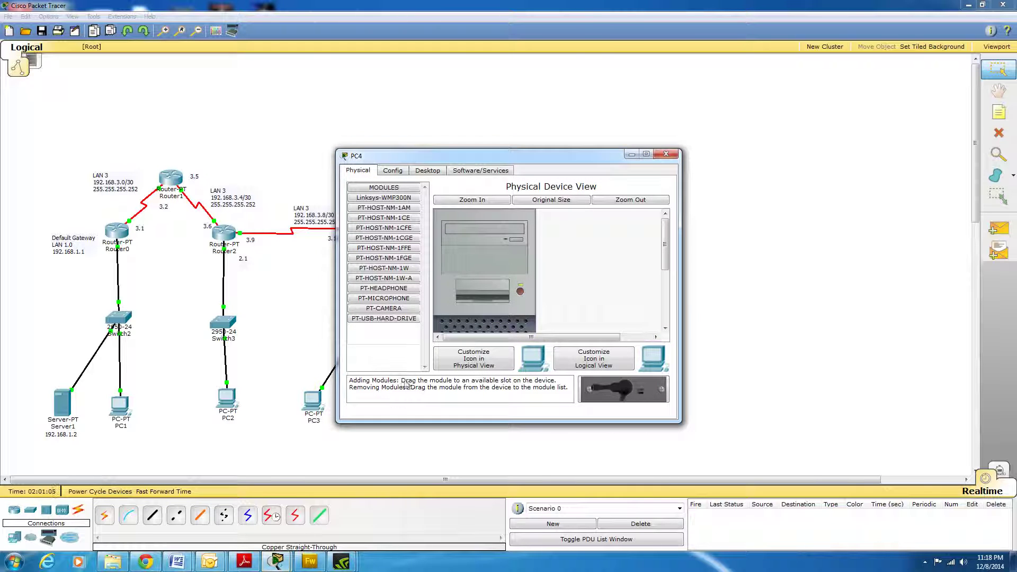
pyautogui.click(428, 170)
pyautogui.click(405, 219)
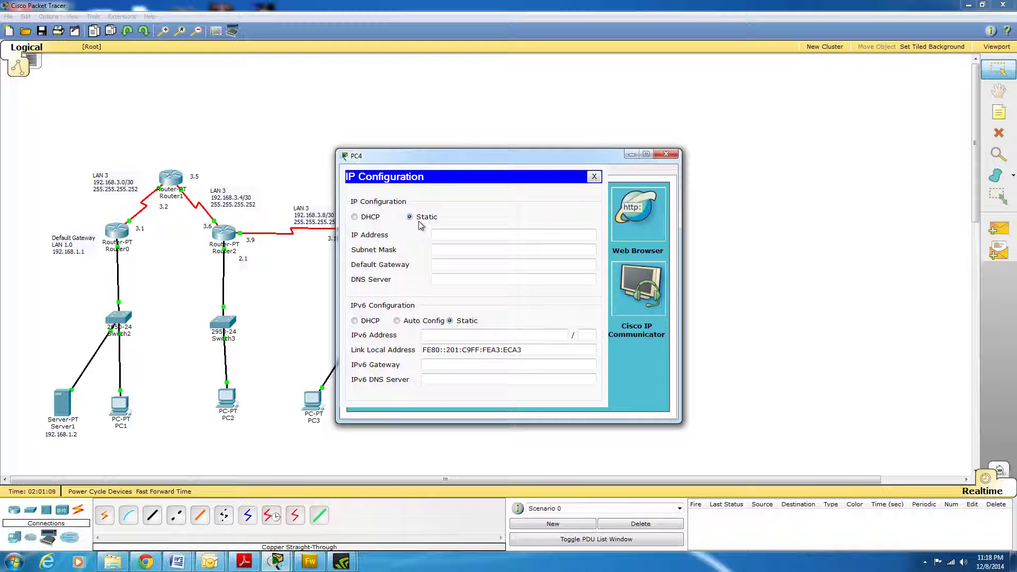
pyautogui.click(355, 218)
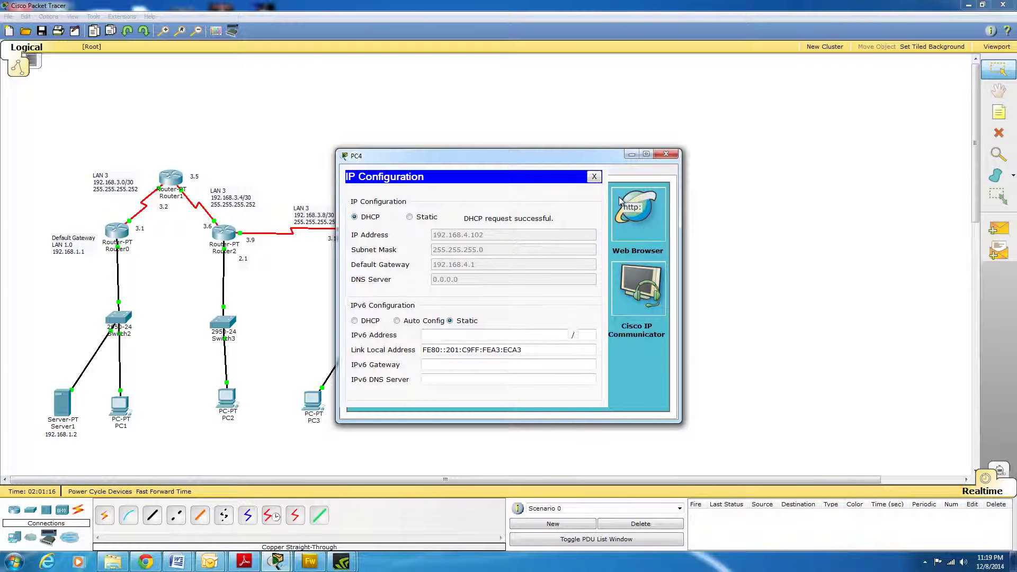
pyautogui.click(666, 153)
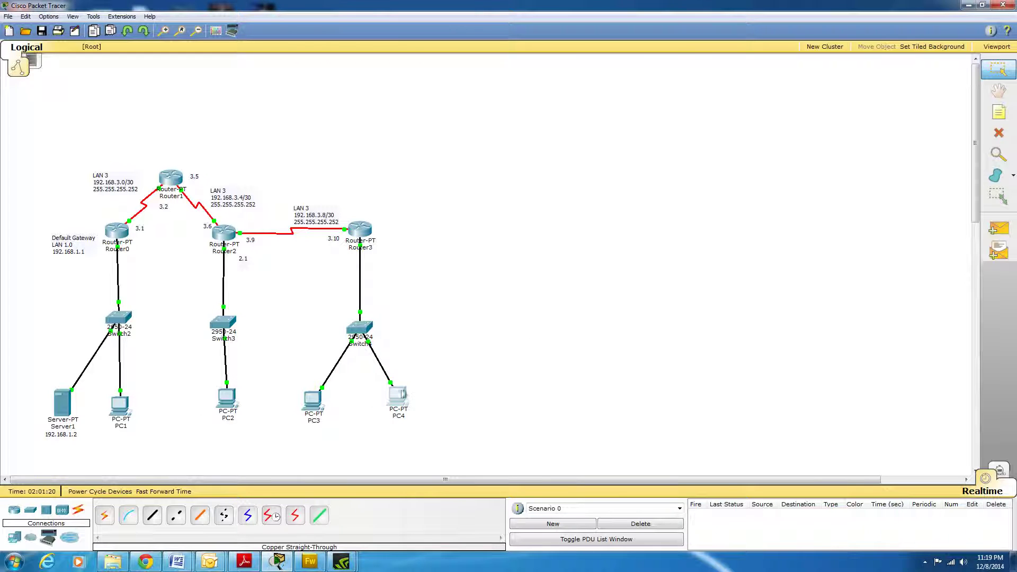
# - Ping the DHCP server at 192.168.1.2 from PC4's command prompt, and close the PC4 window
pyautogui.click(399, 400)
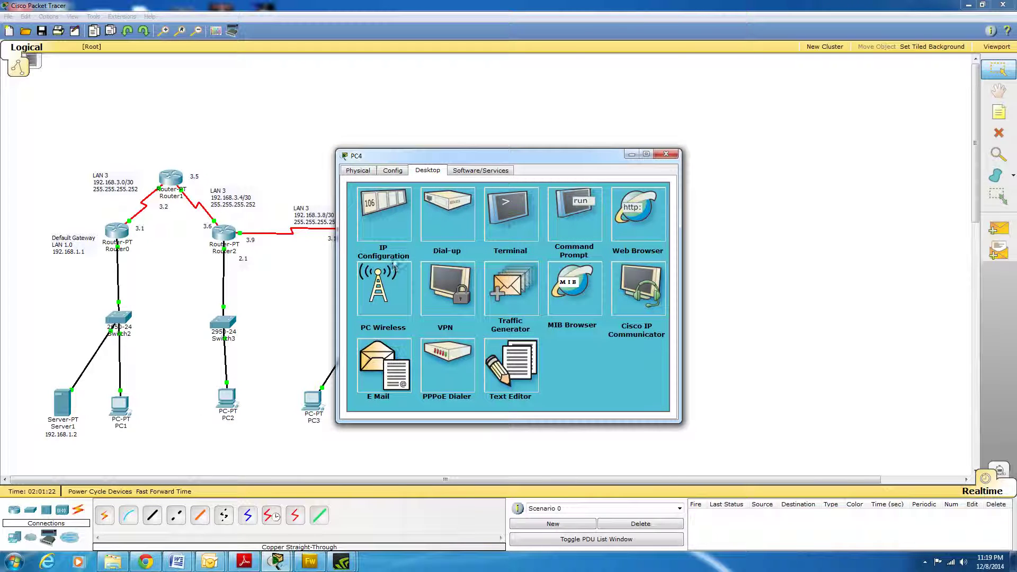
pyautogui.click(513, 213)
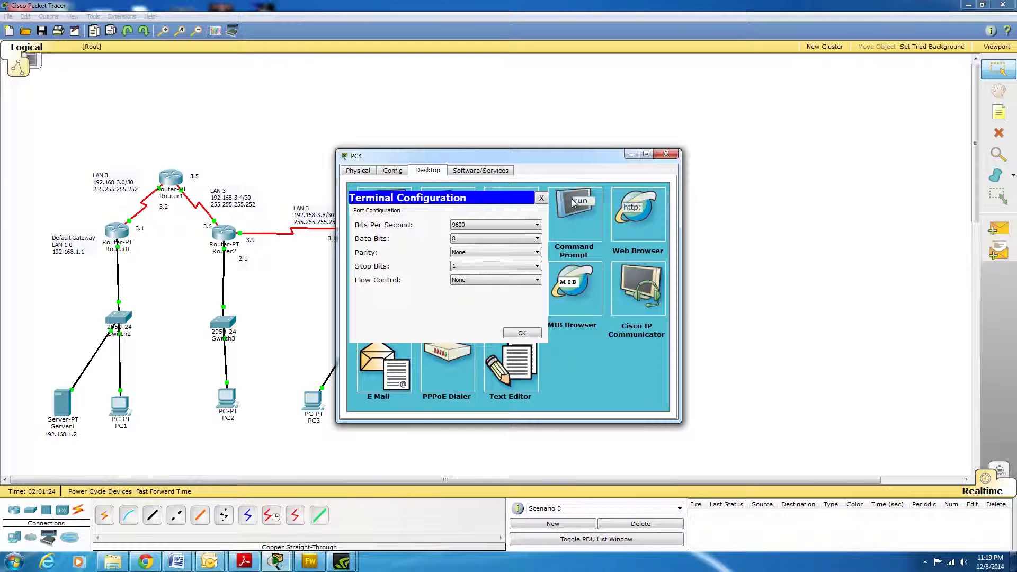
pyautogui.press('Return')
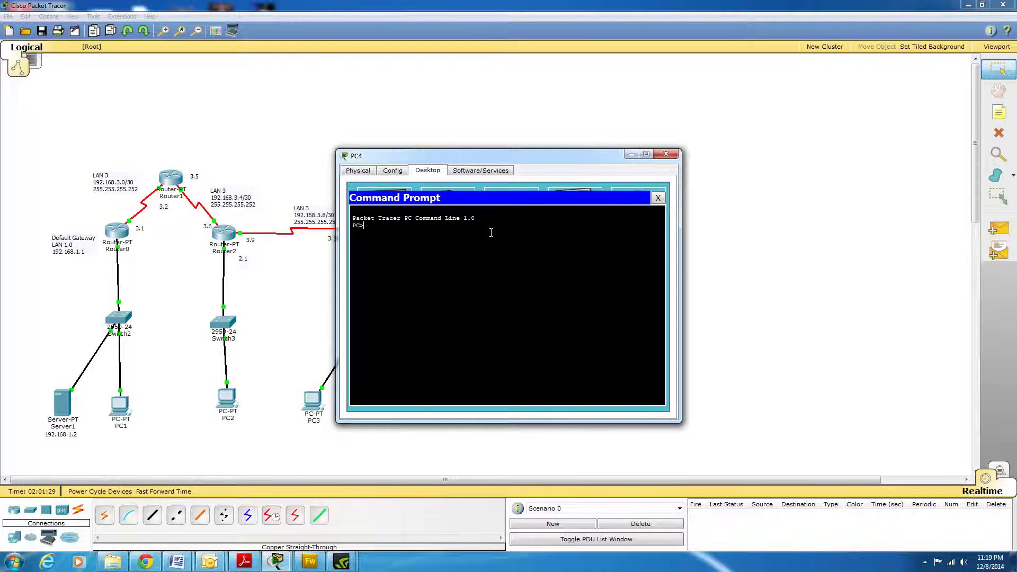
pyautogui.write('PING')
pyautogui.press('BackSpace')
pyautogui.press('BackSpace')
pyautogui.press('BackSpace')
pyautogui.press('Return')
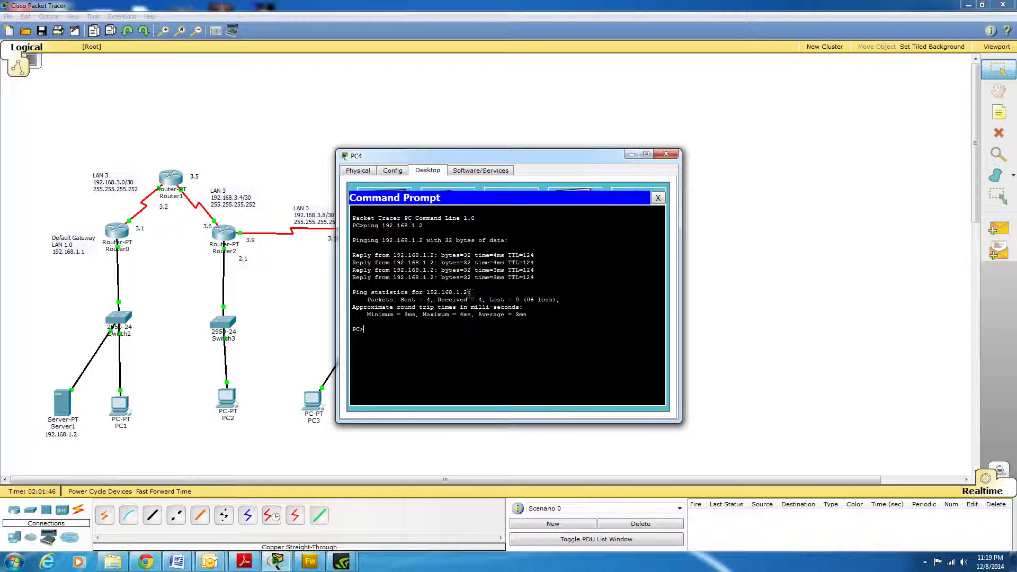
pyautogui.click(666, 153)
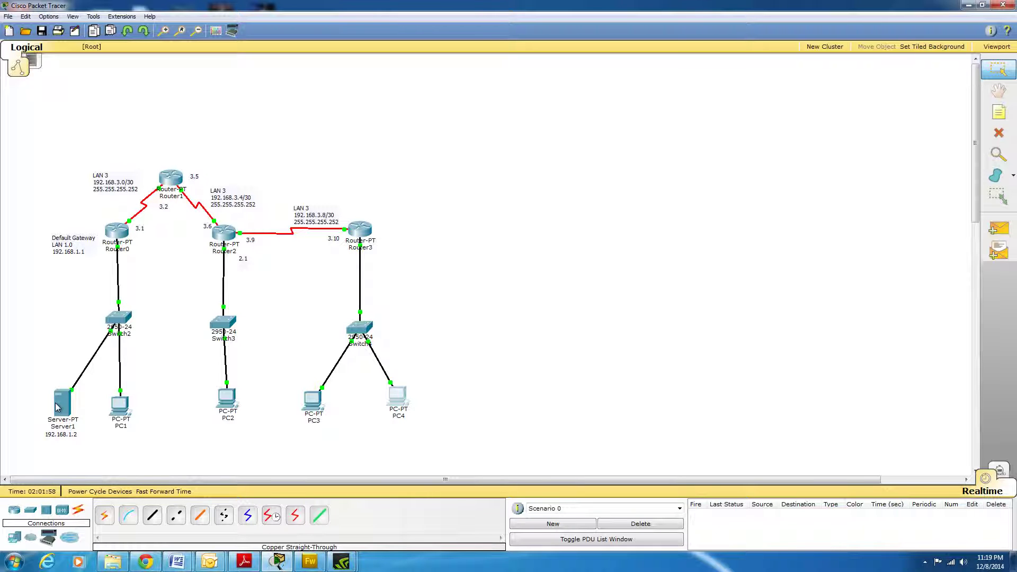
# - Ping PC4 at 192.168.4.102 from PC1's command prompt, and close the PC1 window
pyautogui.click(125, 407)
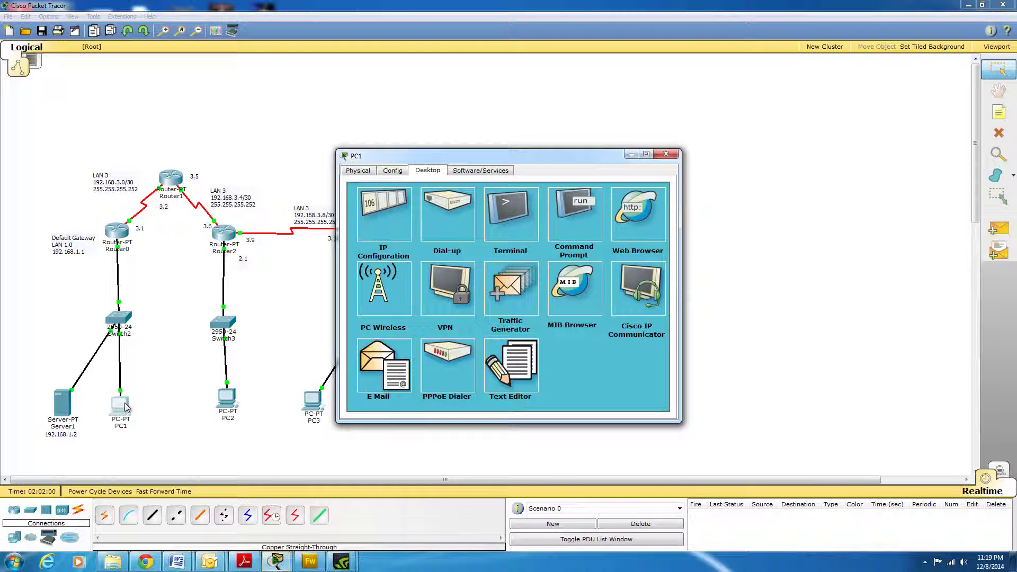
pyautogui.click(566, 212)
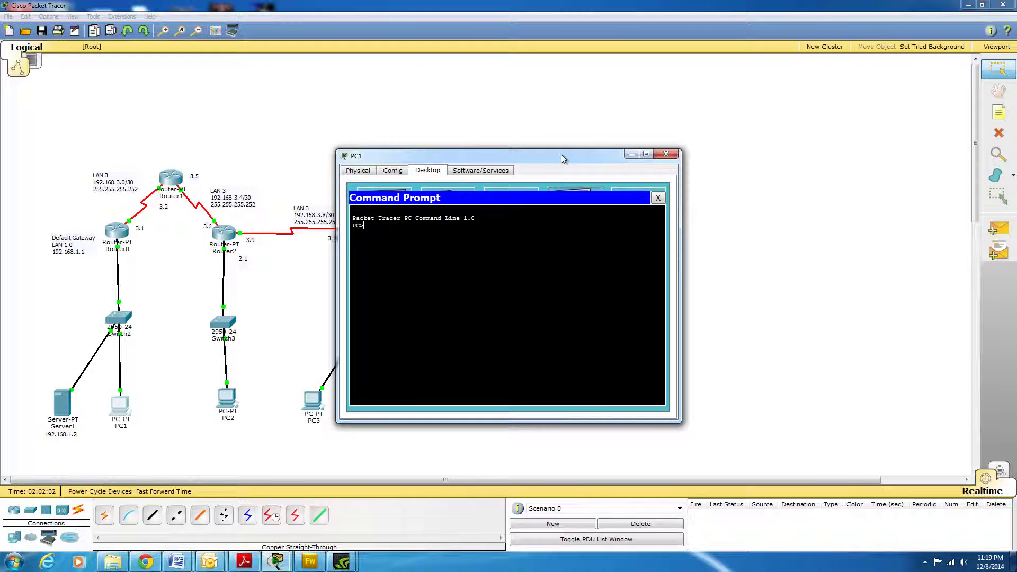
pyautogui.moveTo(563, 158); pyautogui.dragTo(816, 116)
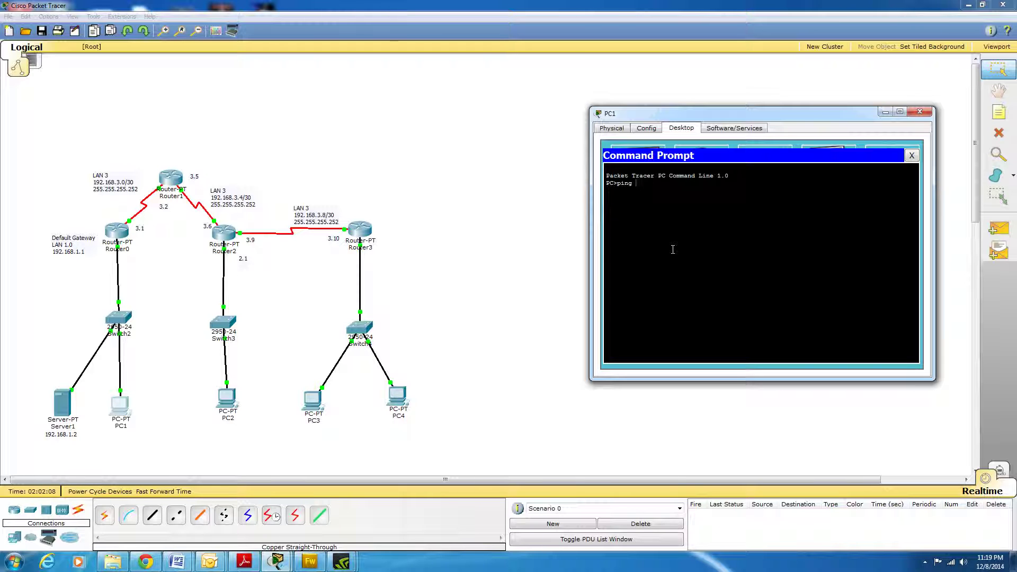
pyautogui.write('ping 192.168.4.102')
pyautogui.press('Return')
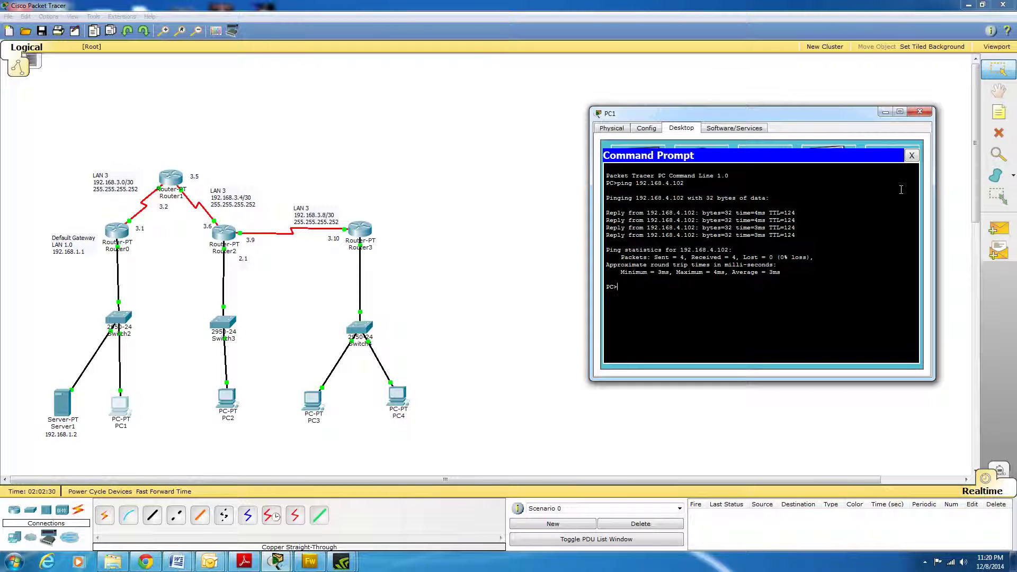
pyautogui.click(921, 112)
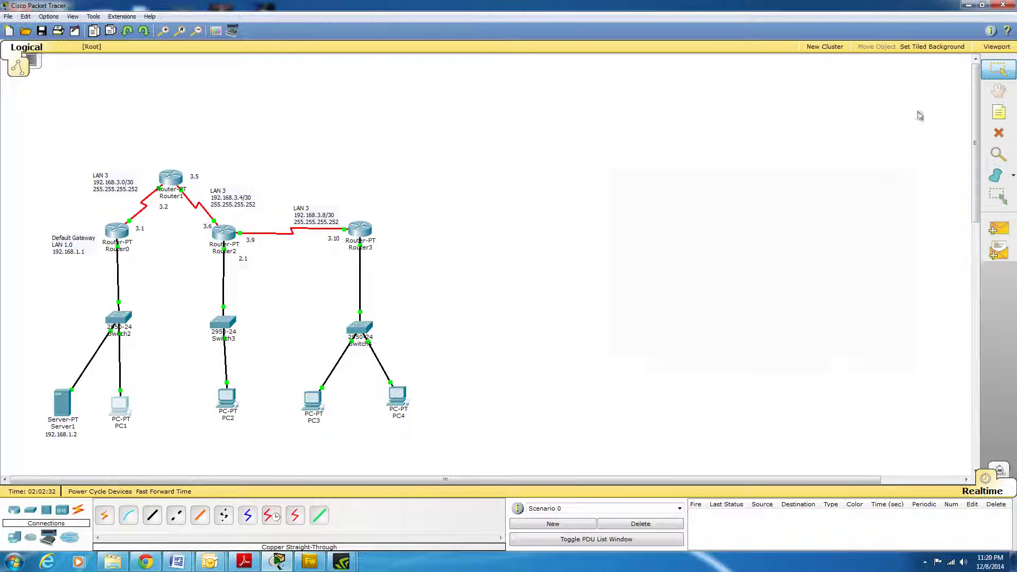